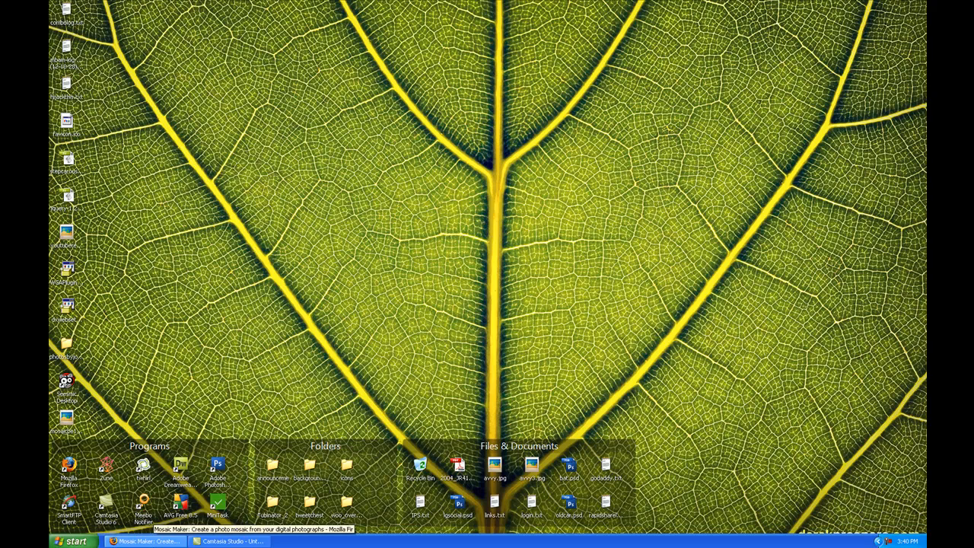
# Switch to Firefox and look over the Mosaic Maker page's layout, colour, spacing and image URL options
pyautogui.click(145, 541)
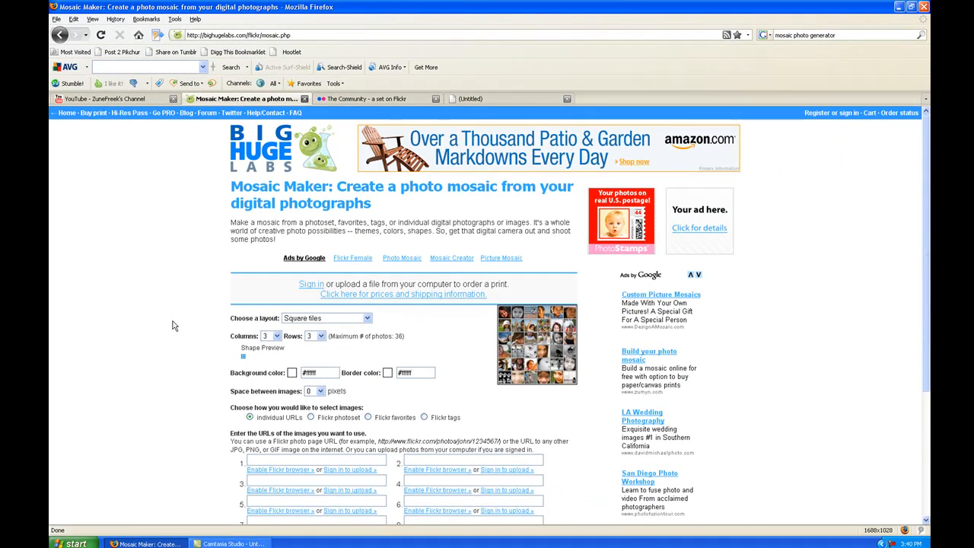
pyautogui.scroll(-3, 172, 319)
pyautogui.scroll(-2, 172, 326)
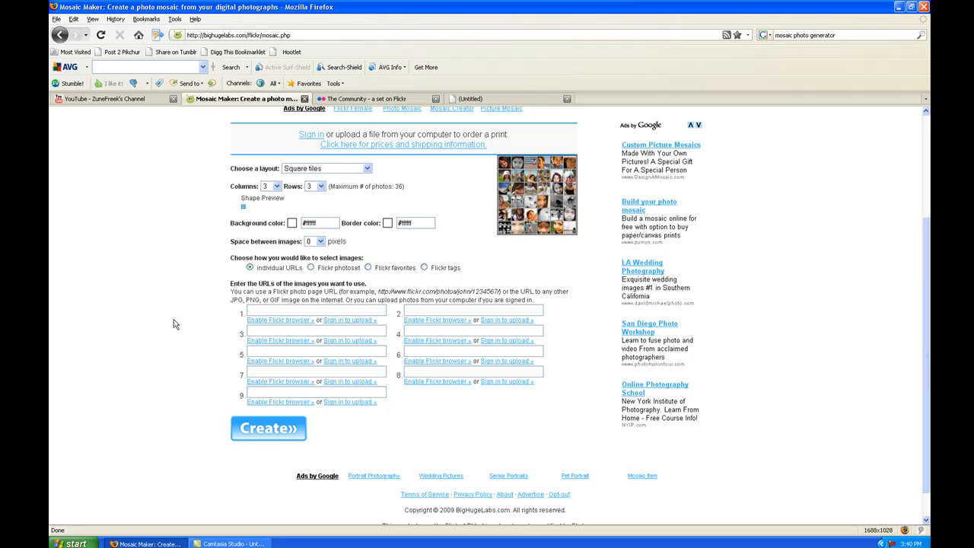
pyautogui.scroll(3, 183, 316)
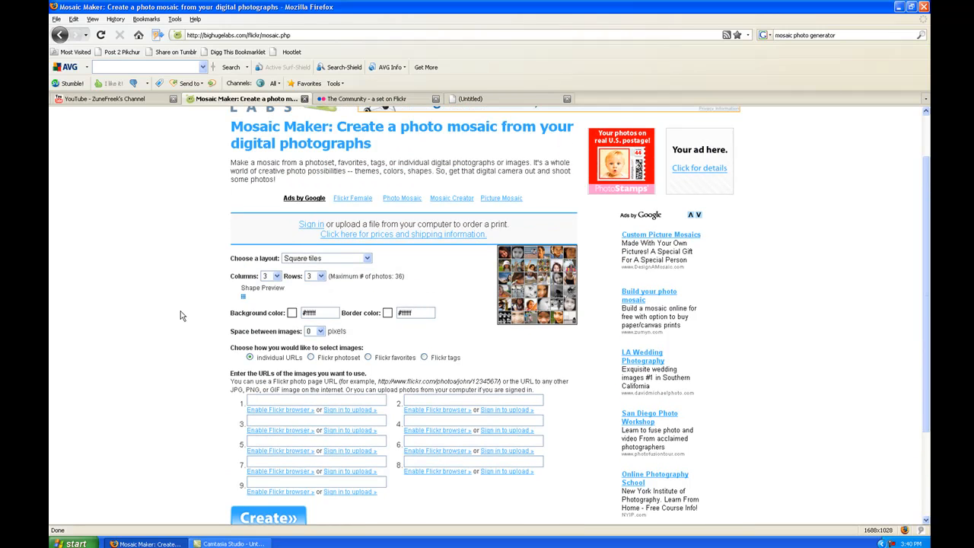
pyautogui.scroll(-1, 182, 315)
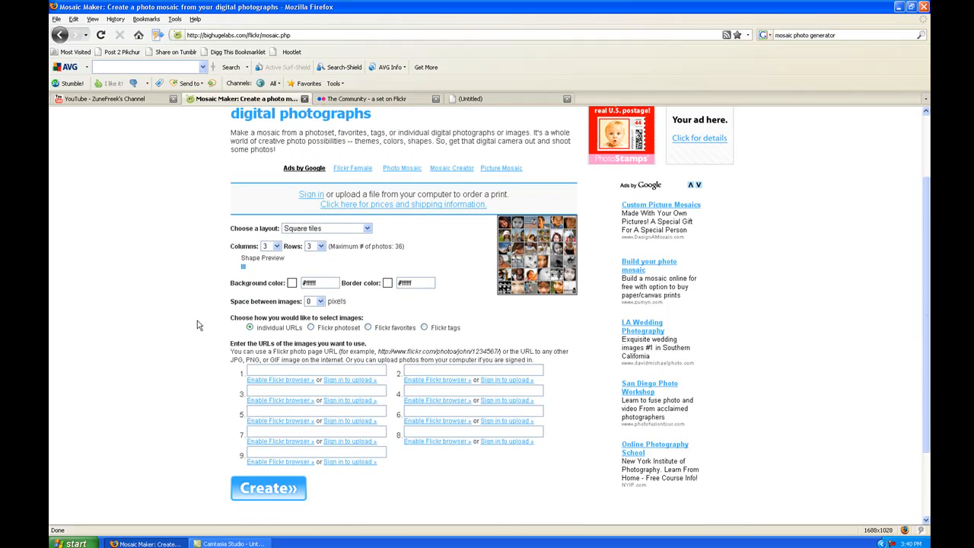
pyautogui.scroll(-2, 199, 332)
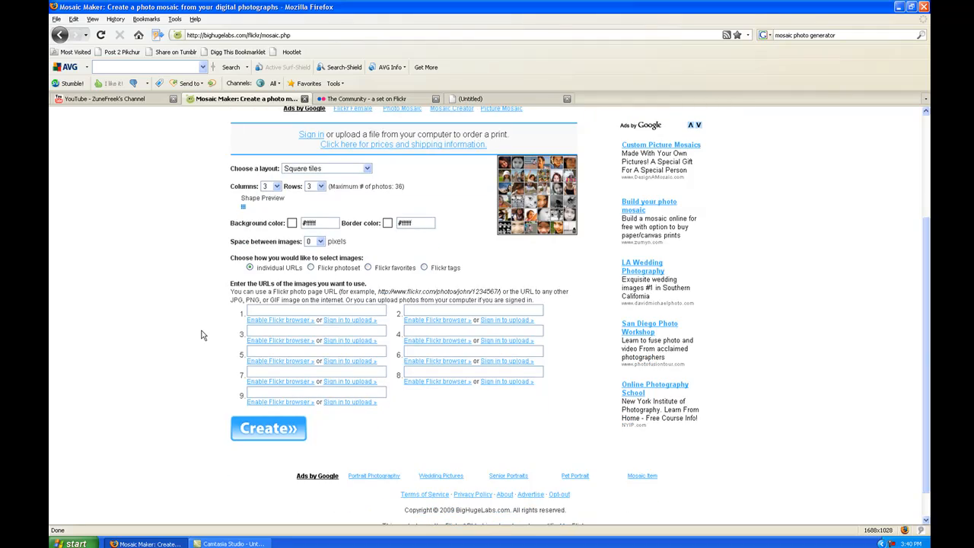
pyautogui.scroll(1, 202, 335)
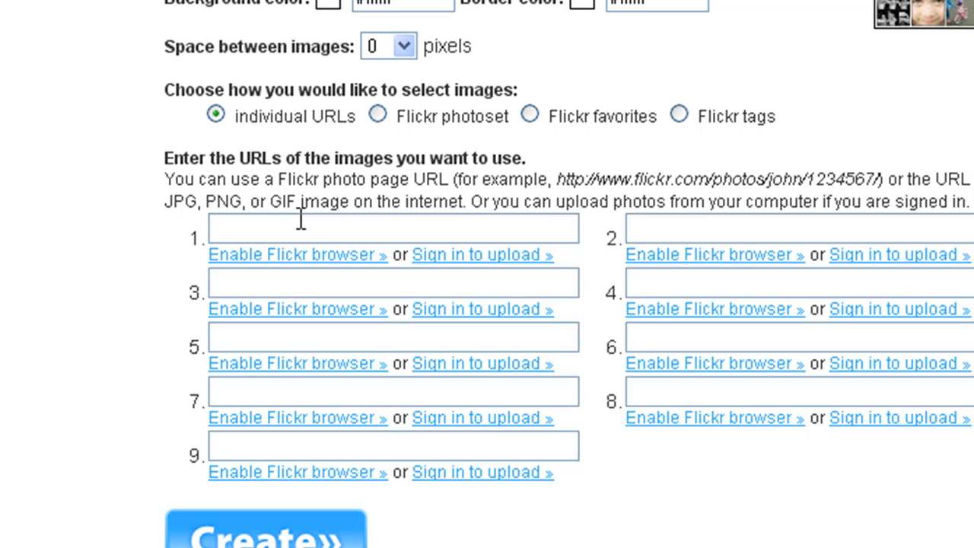
# Examine the image source options: individual URLs, Flickr photoset, Flickr favorites and Flickr tags
pyautogui.click(324, 282)
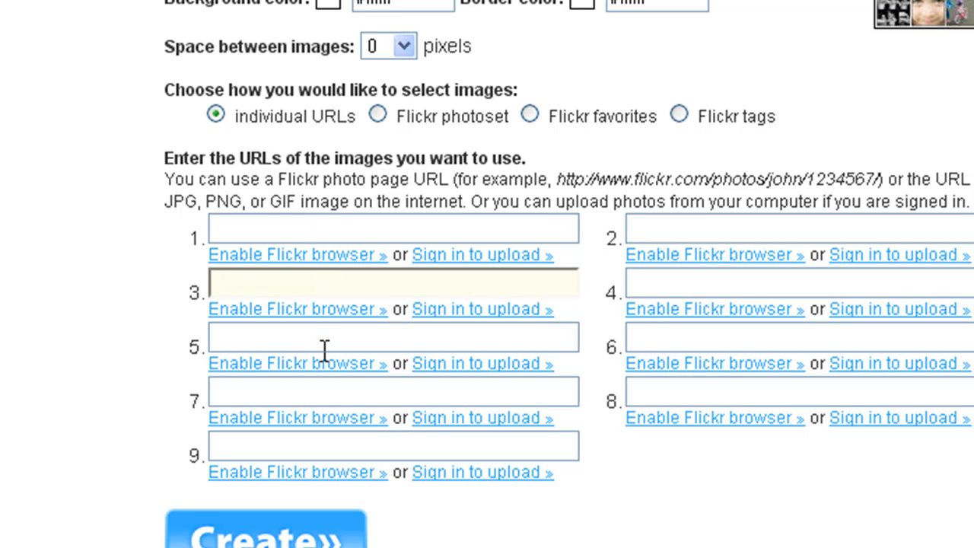
pyautogui.click(327, 390)
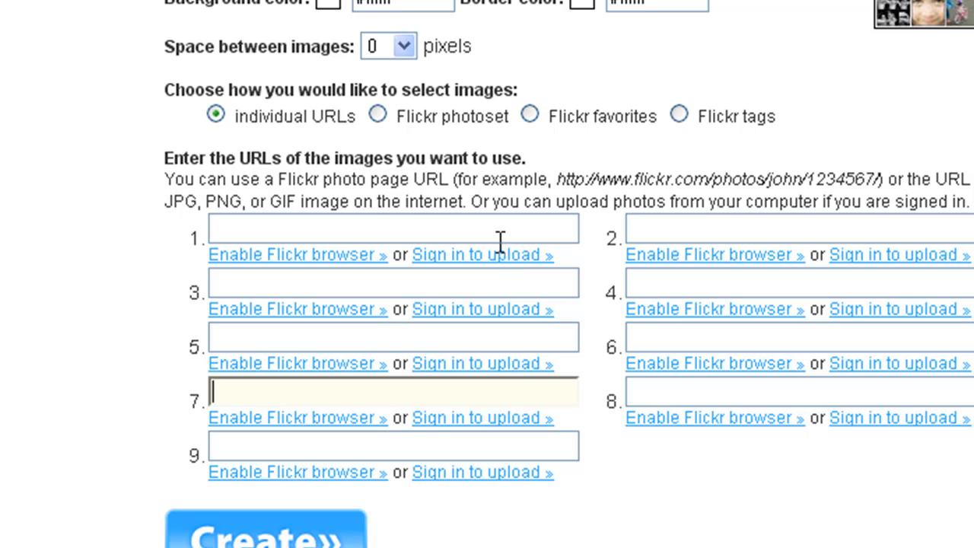
pyautogui.click(378, 115)
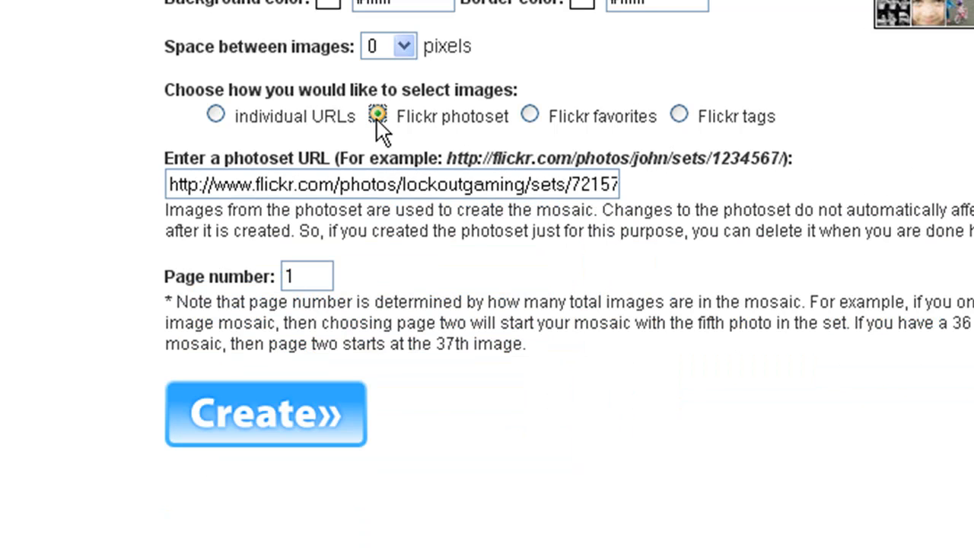
pyautogui.click(529, 116)
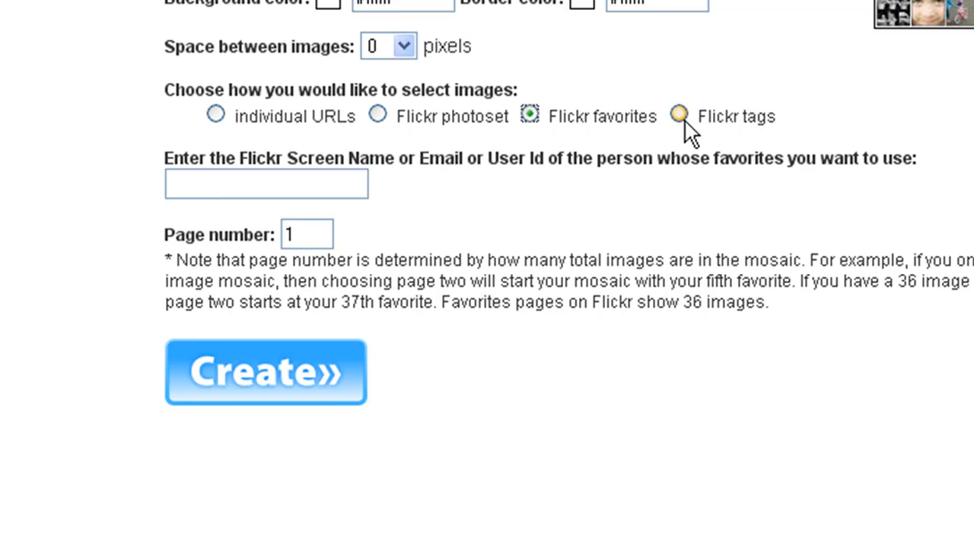
pyautogui.click(679, 114)
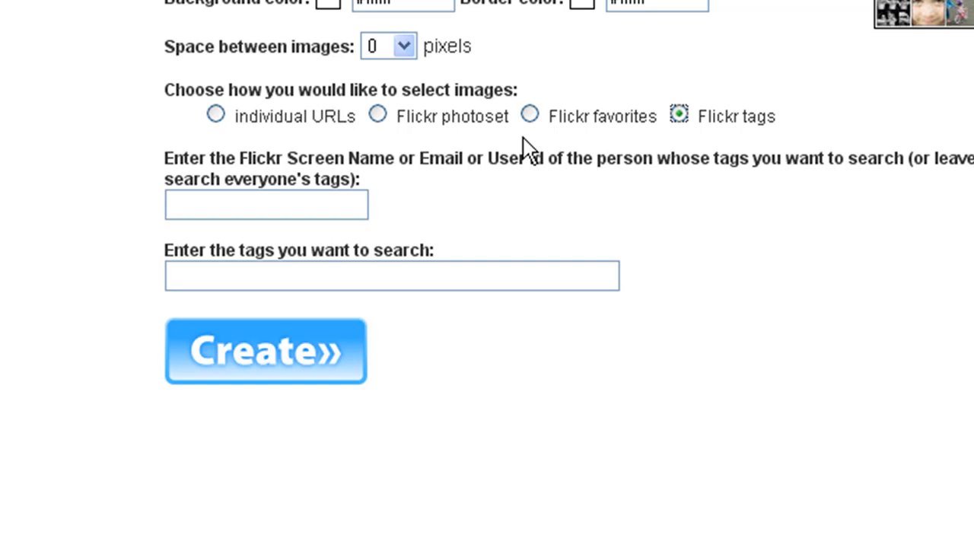
# Choose Flickr photoset as the image source and check the set ID at the end of the photoset URL
pyautogui.click(378, 116)
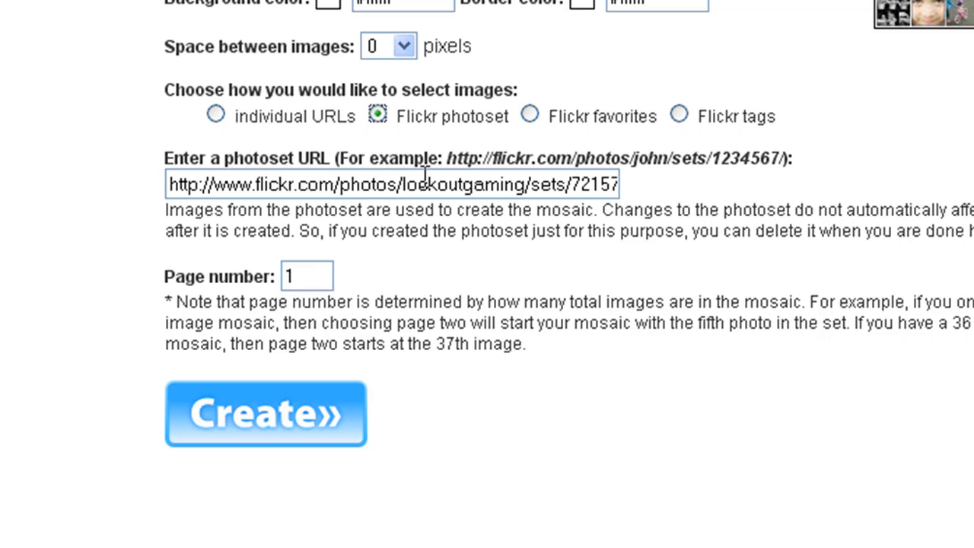
pyautogui.moveTo(573, 185); pyautogui.dragTo(642, 187)
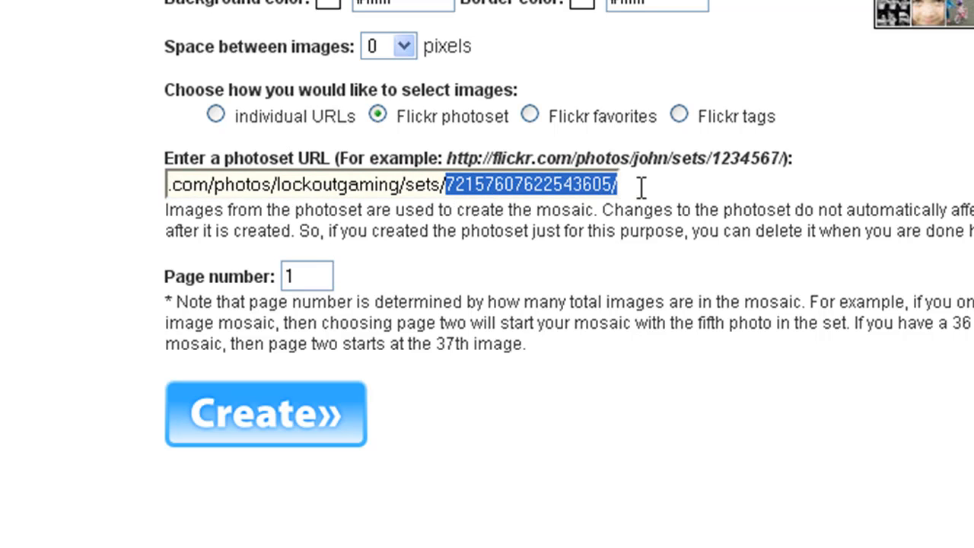
pyautogui.click(597, 190)
pyautogui.click(685, 227)
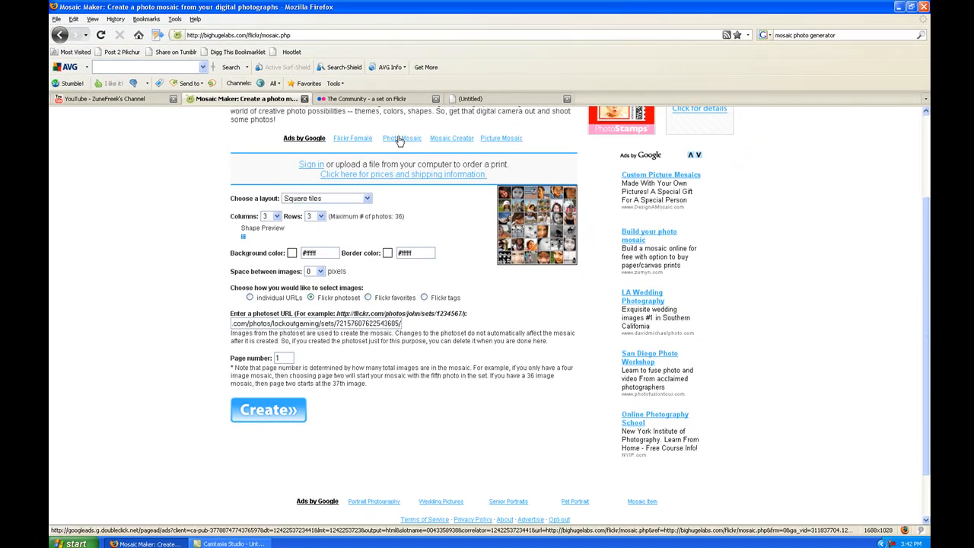
# Copy the address of the Flickr set "The Community" and paste it as Mosaic Maker's photoset URL
pyautogui.click(364, 99)
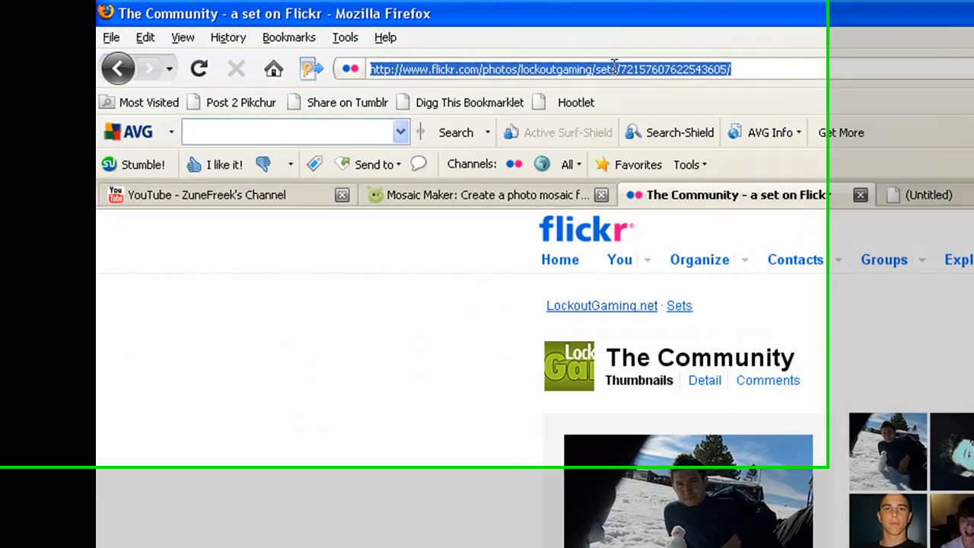
pyautogui.click(325, 35)
pyautogui.moveTo(867, 82); pyautogui.dragTo(421, 113)
pyautogui.rightClick(493, 103)
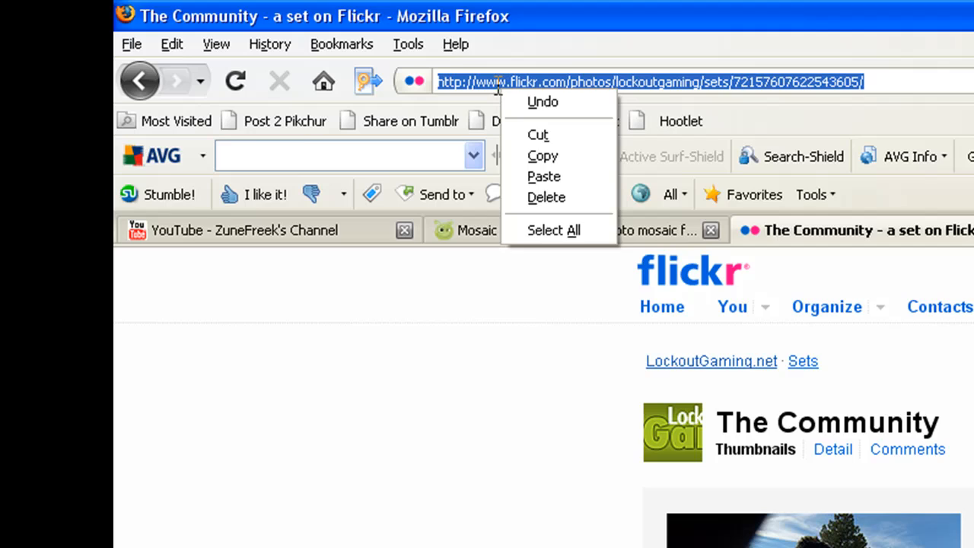
pyautogui.click(567, 154)
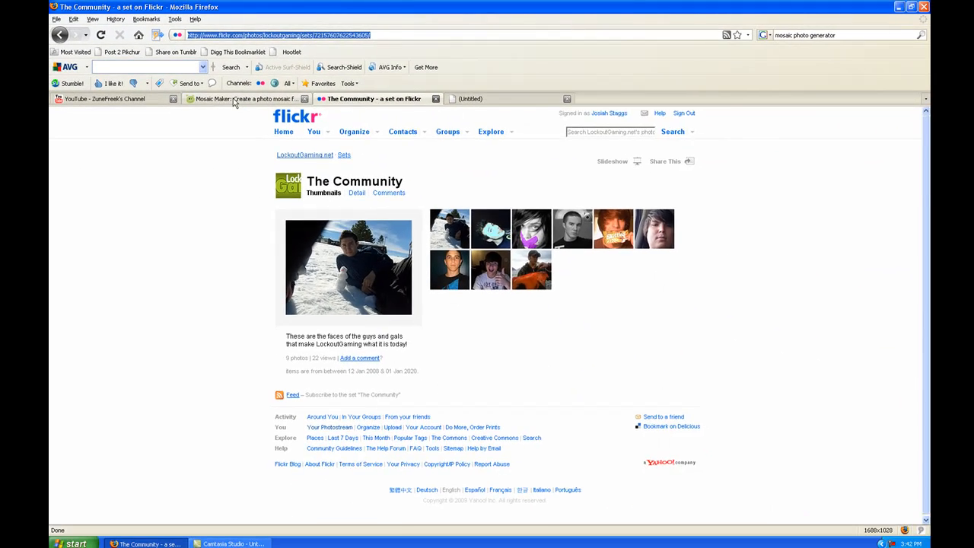
pyautogui.click(498, 201)
pyautogui.tripleClick(289, 325)
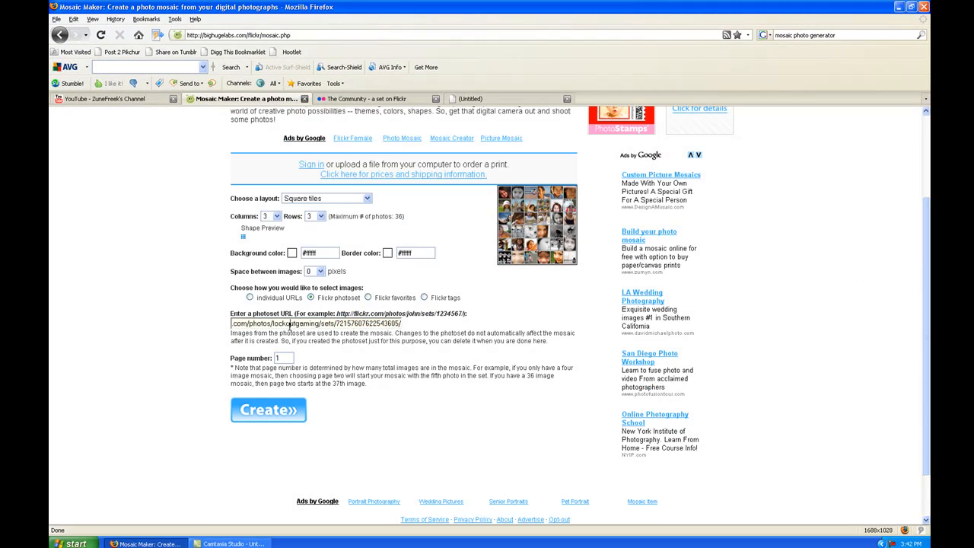
pyautogui.hotkey('ctrl', 'v')
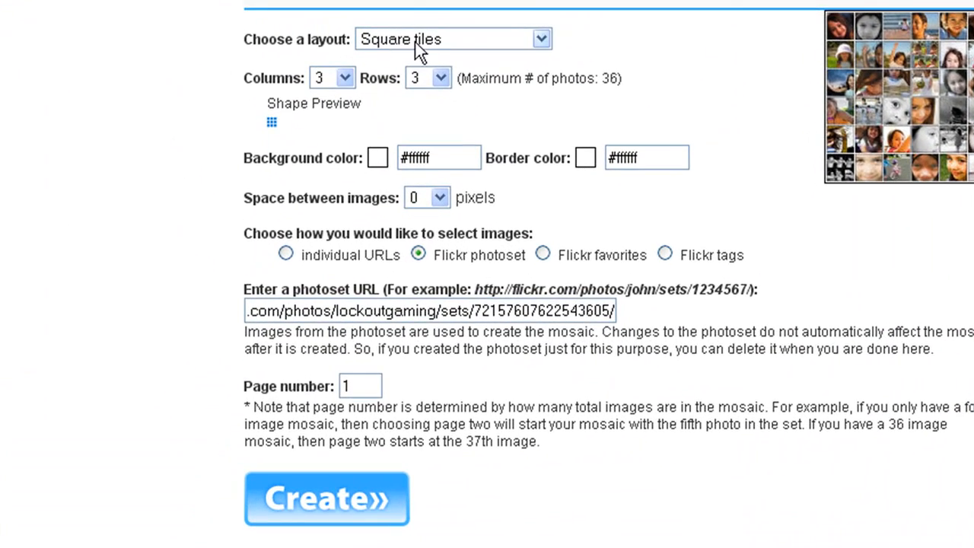
# Review the available layouts, keep Square tiles with 3 columns and 3 rows, and create the mosaic
pyautogui.click(545, 40)
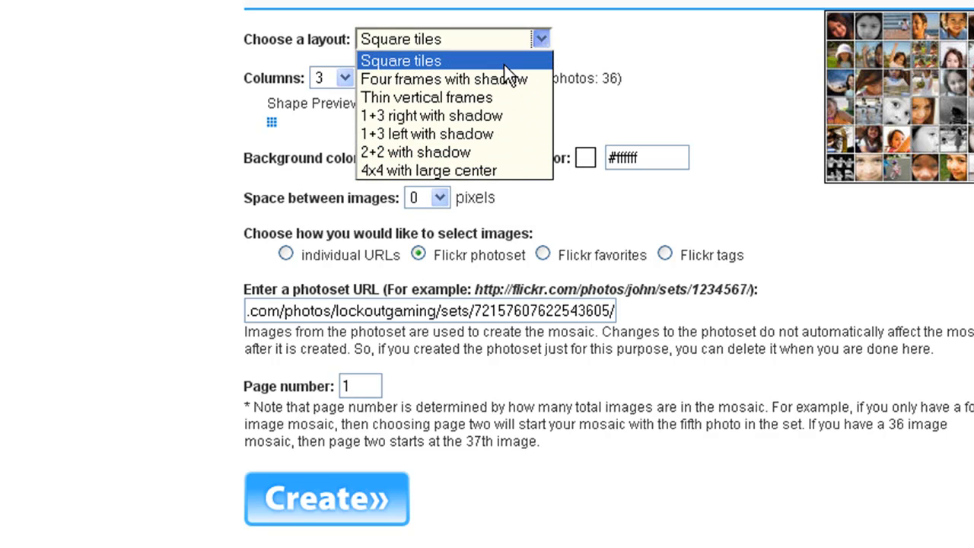
pyautogui.click(605, 47)
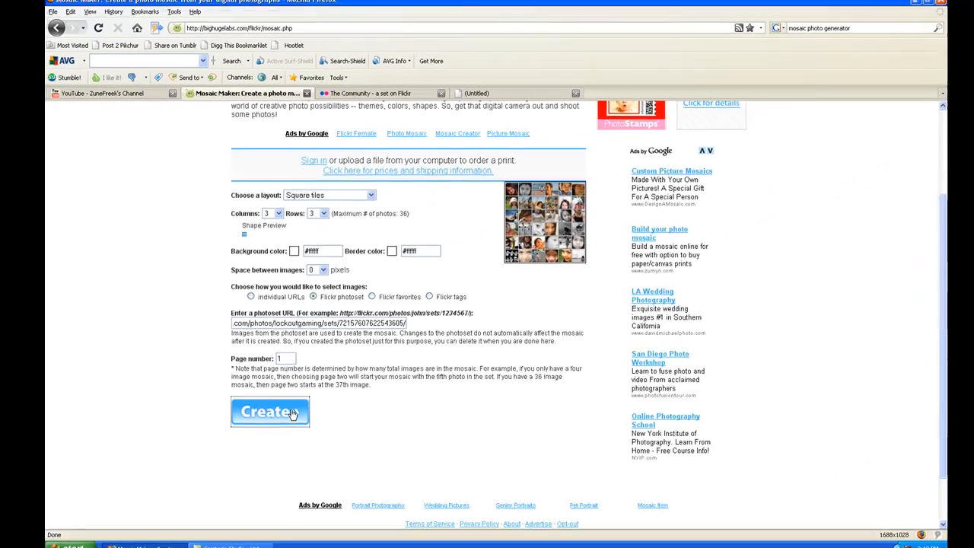
pyautogui.click(382, 502)
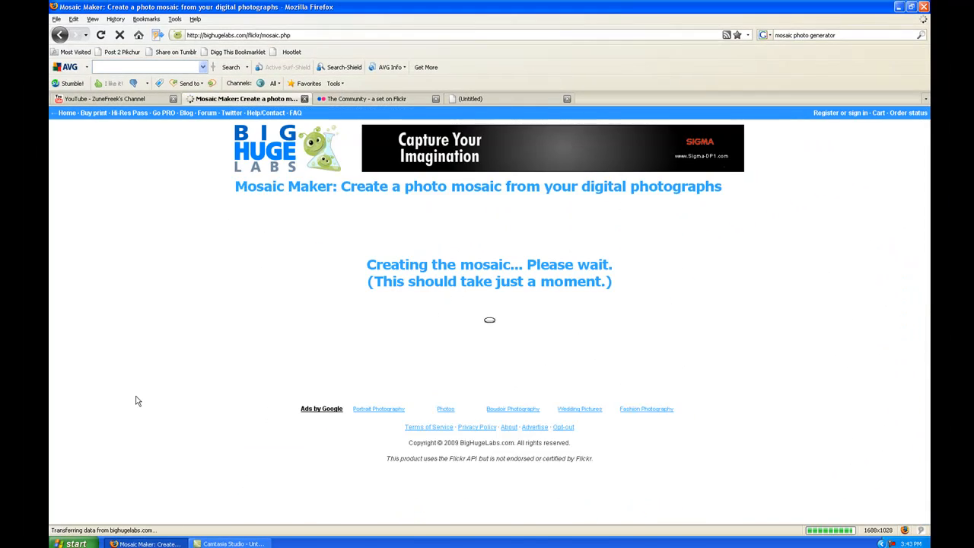
# Examine the generated mosaic from its action links at the beginning to the photo credit HTML beneath it
pyautogui.scroll(-5, 194, 342)
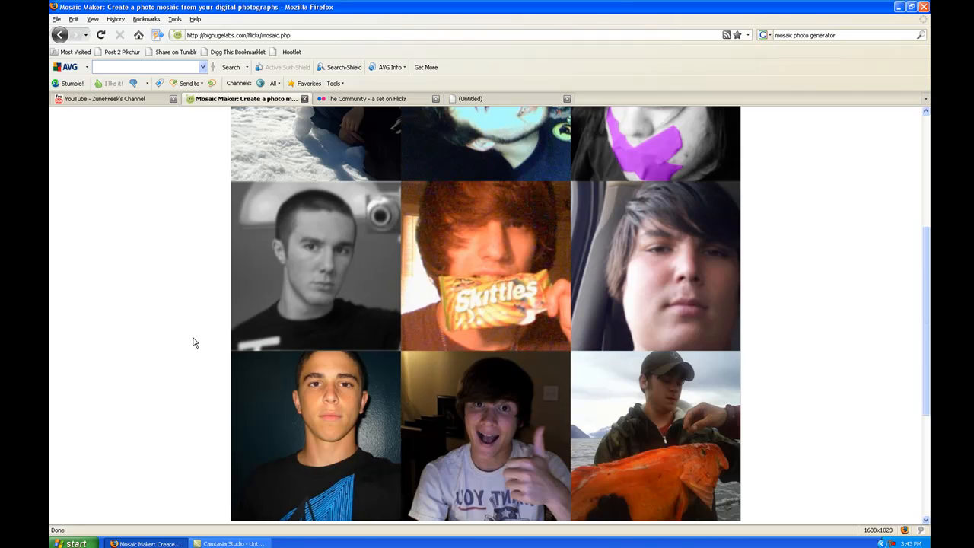
pyautogui.scroll(-3, 193, 343)
pyautogui.scroll(4, 193, 343)
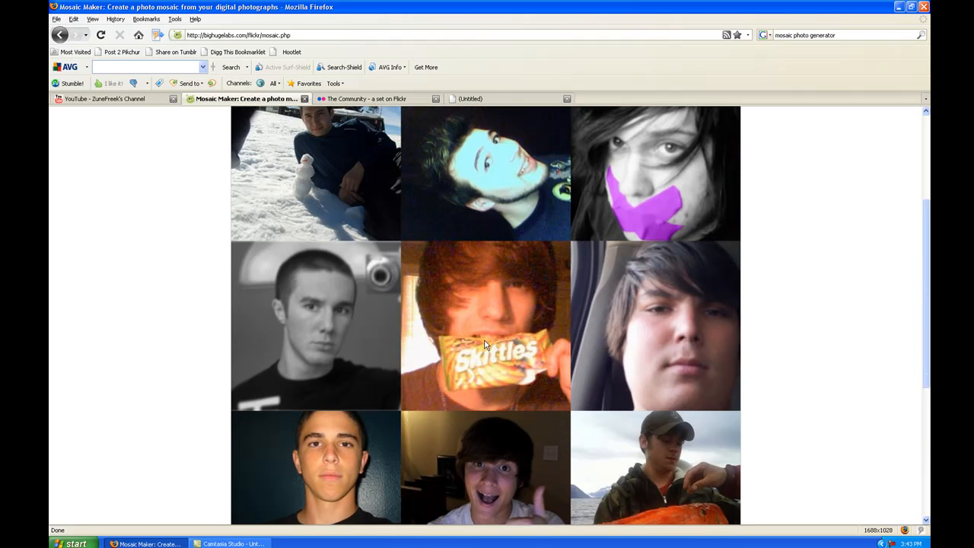
pyautogui.scroll(3, 322, 240)
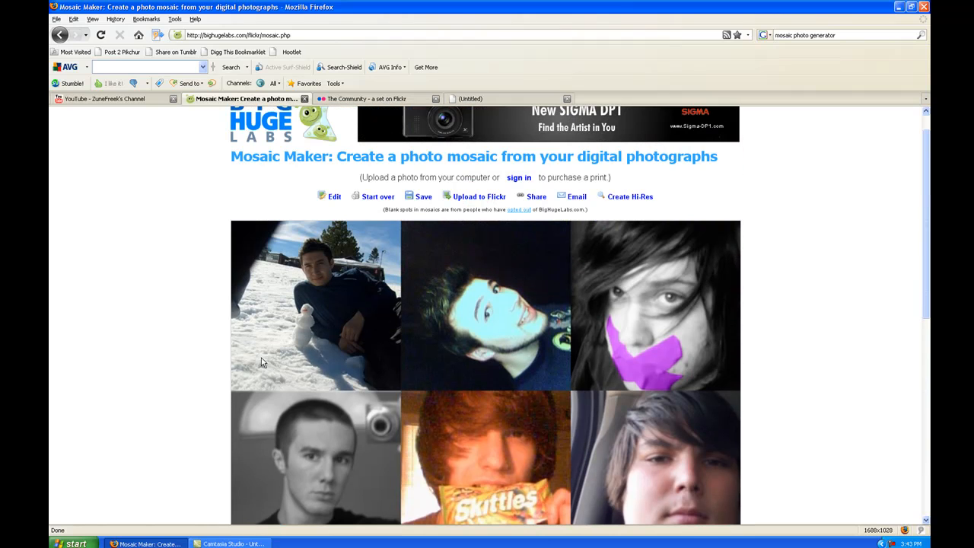
pyautogui.scroll(-6, 430, 360)
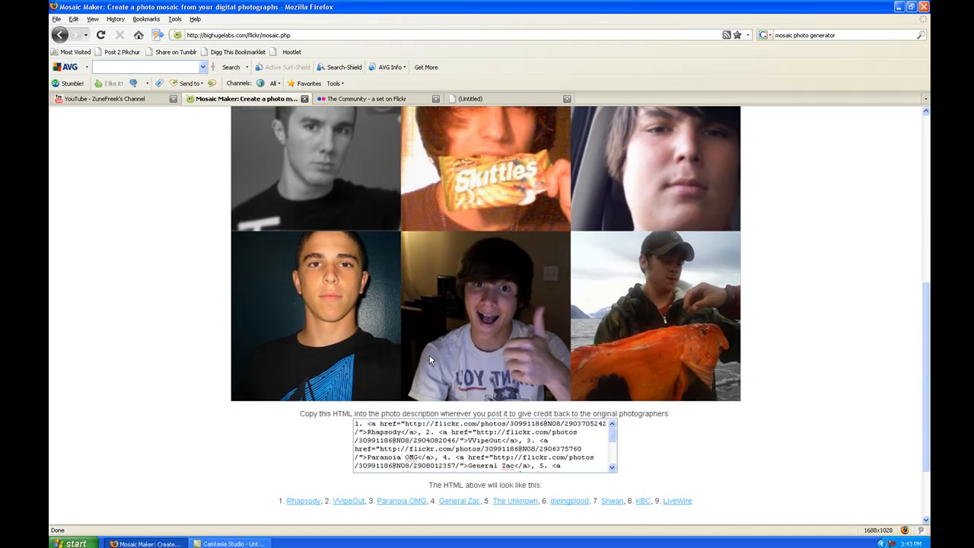
pyautogui.scroll(6, 429, 360)
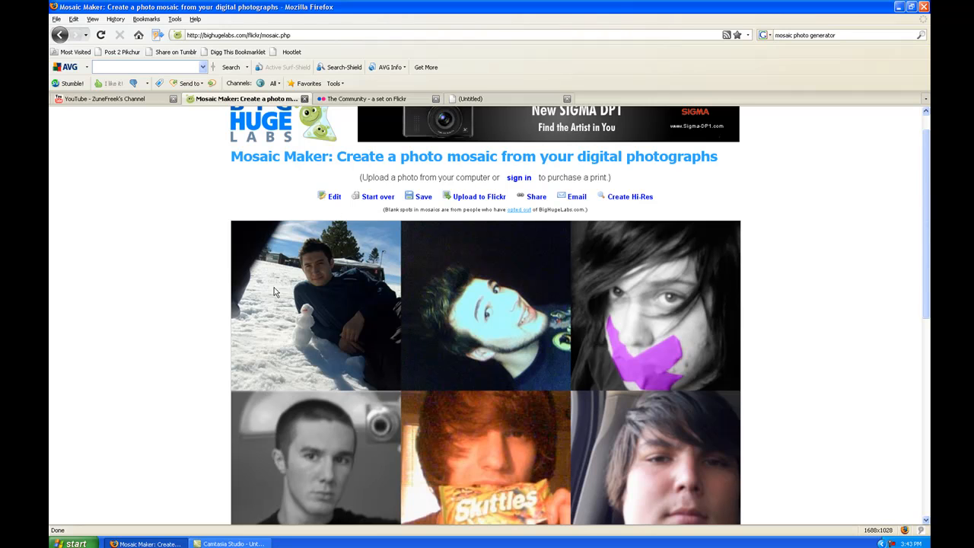
pyautogui.scroll(-6, 215, 298)
pyautogui.scroll(5, 215, 298)
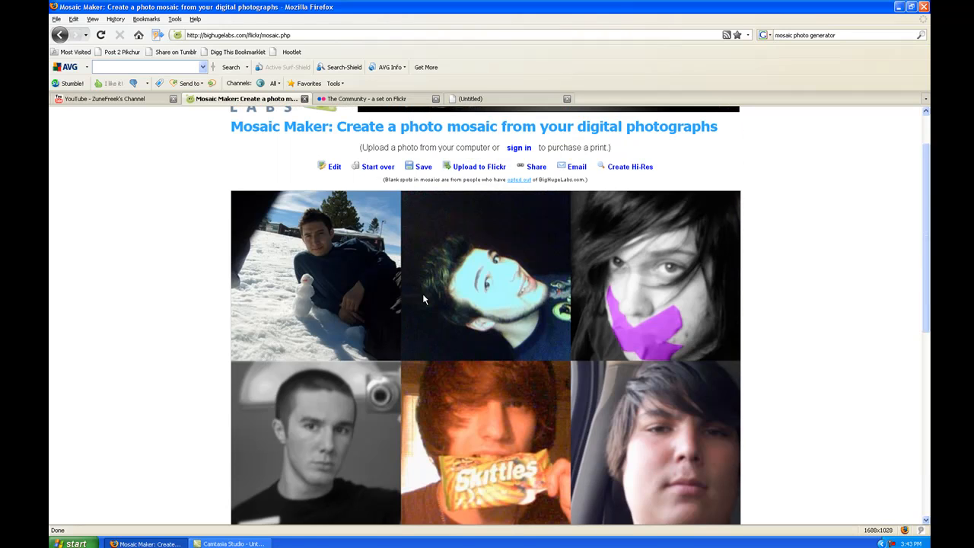
pyautogui.scroll(2, 367, 357)
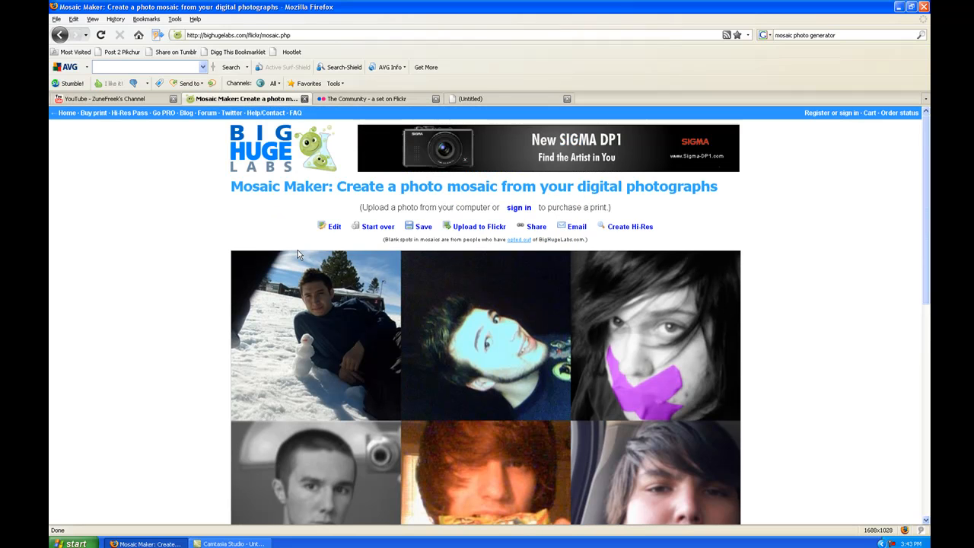
# Edit the mosaic's settings to use 10 pixels of space between images and a black background (#000000)
pyautogui.click(333, 228)
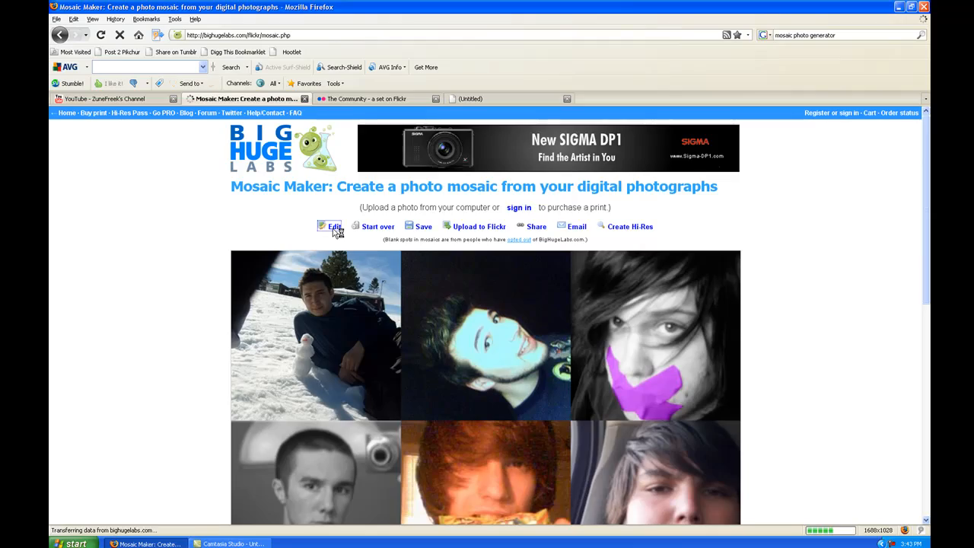
pyautogui.scroll(-2, 156, 363)
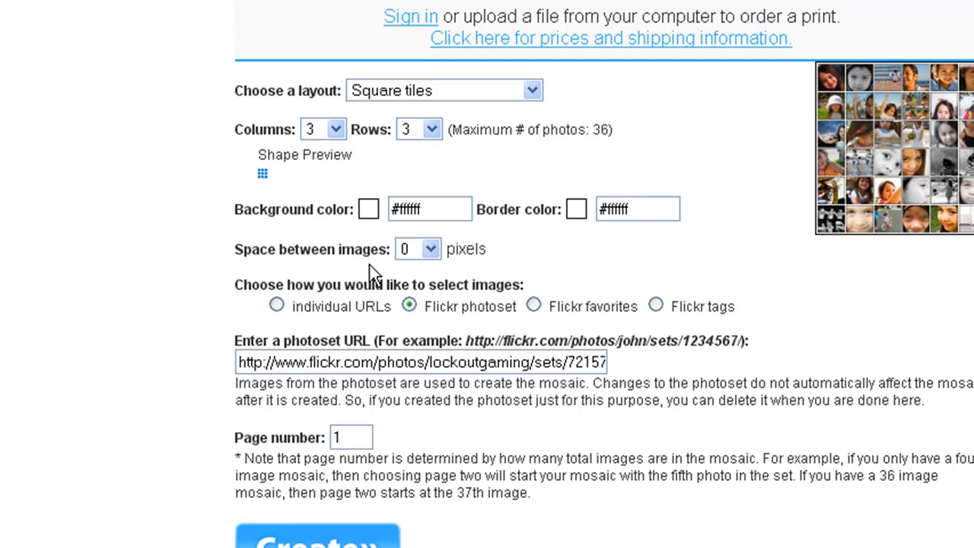
pyautogui.click(430, 250)
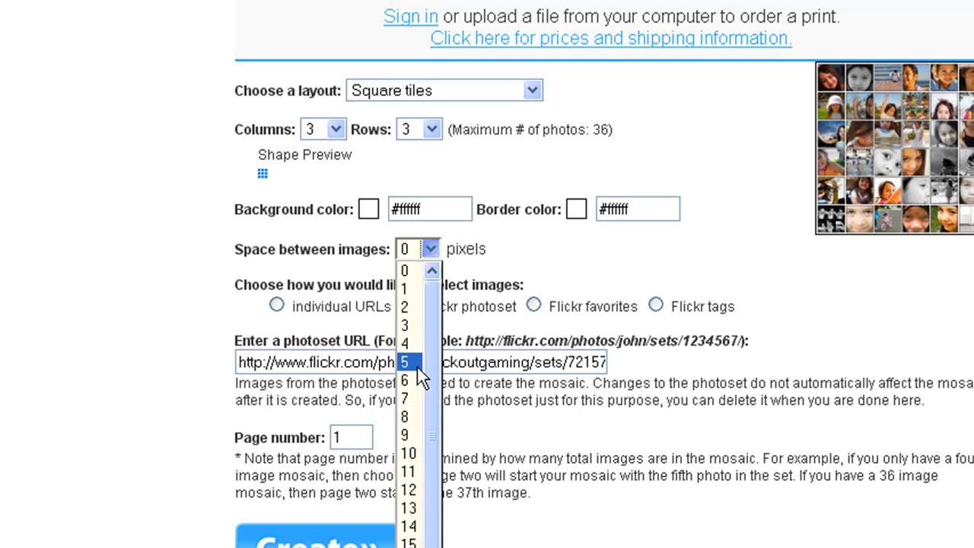
pyautogui.click(416, 459)
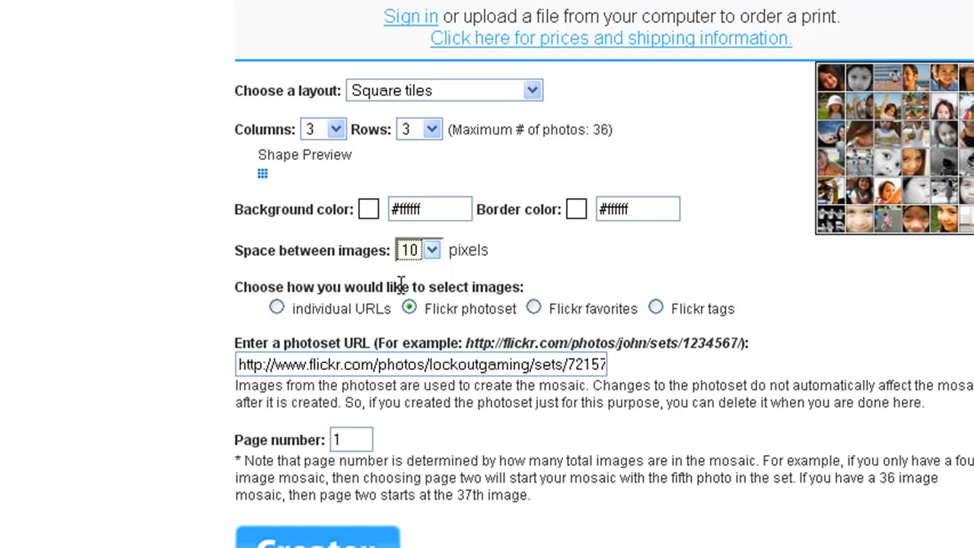
pyautogui.click(368, 210)
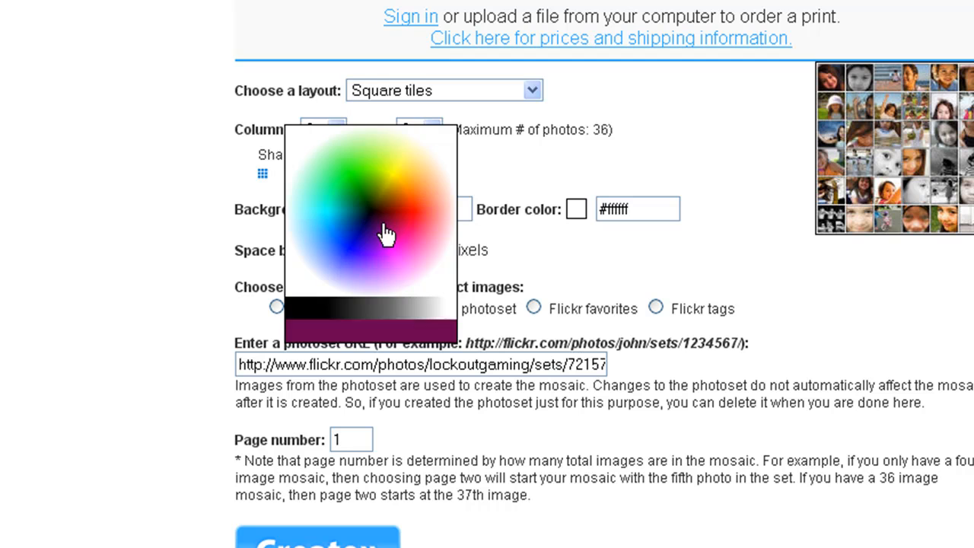
pyautogui.click(294, 308)
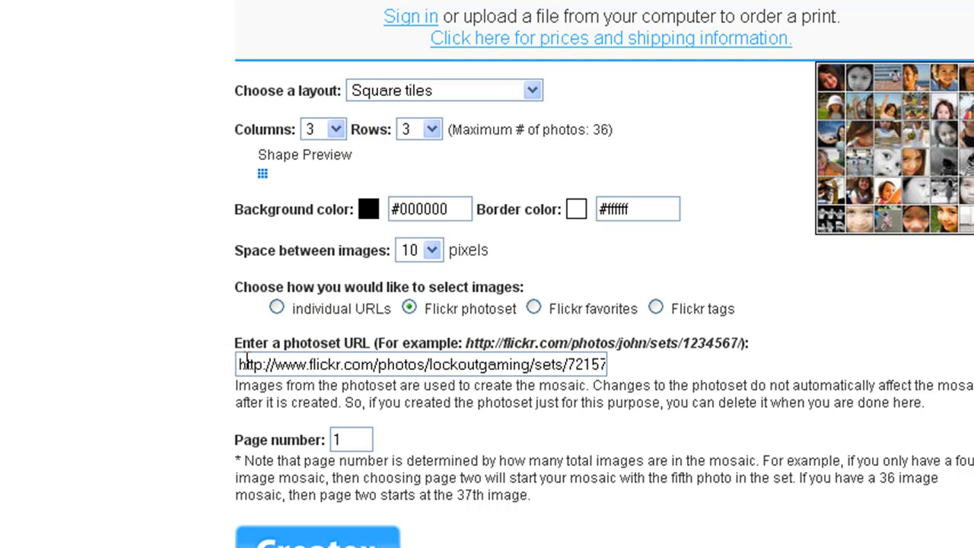
# Create the mosaic with the edited settings and examine the spacing and background across all of its rows
pyautogui.click(319, 545)
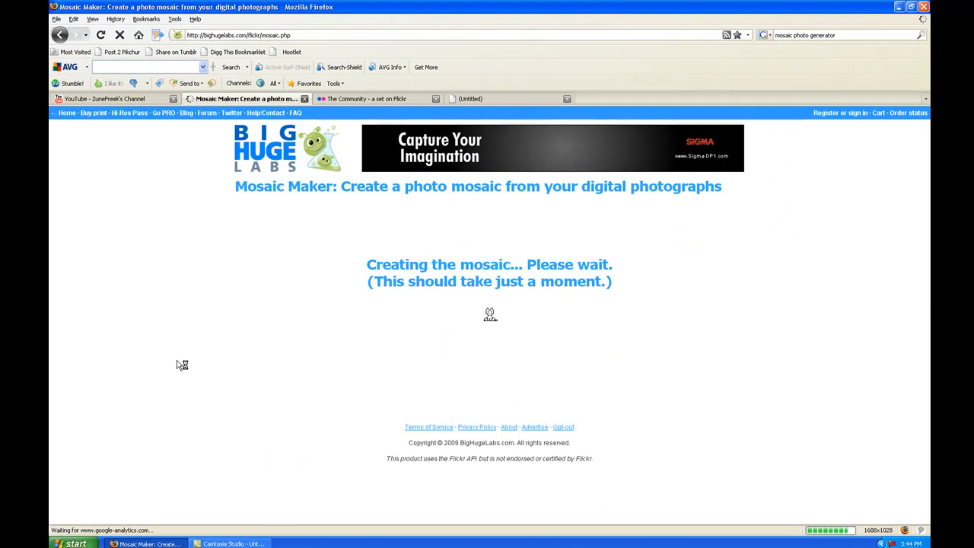
pyautogui.scroll(-5, 176, 366)
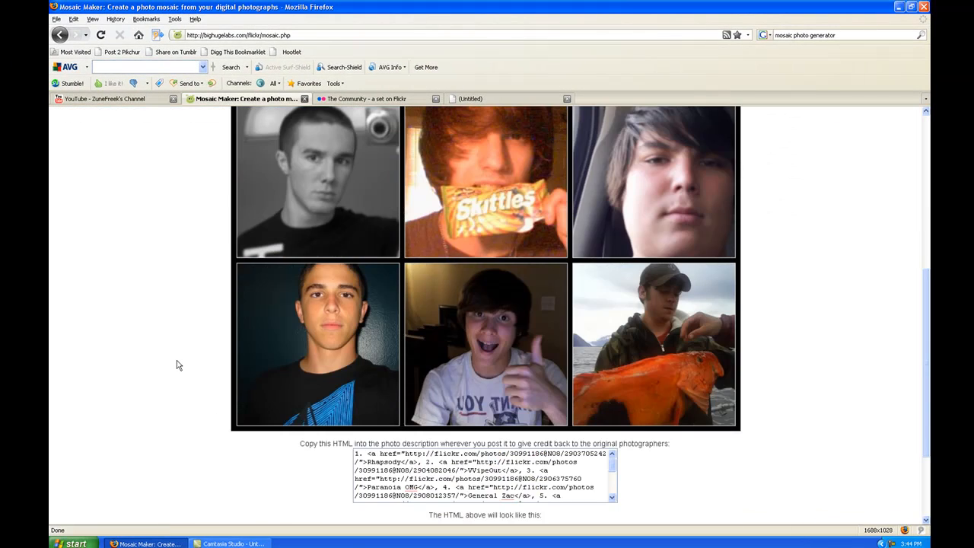
pyautogui.scroll(6, 176, 365)
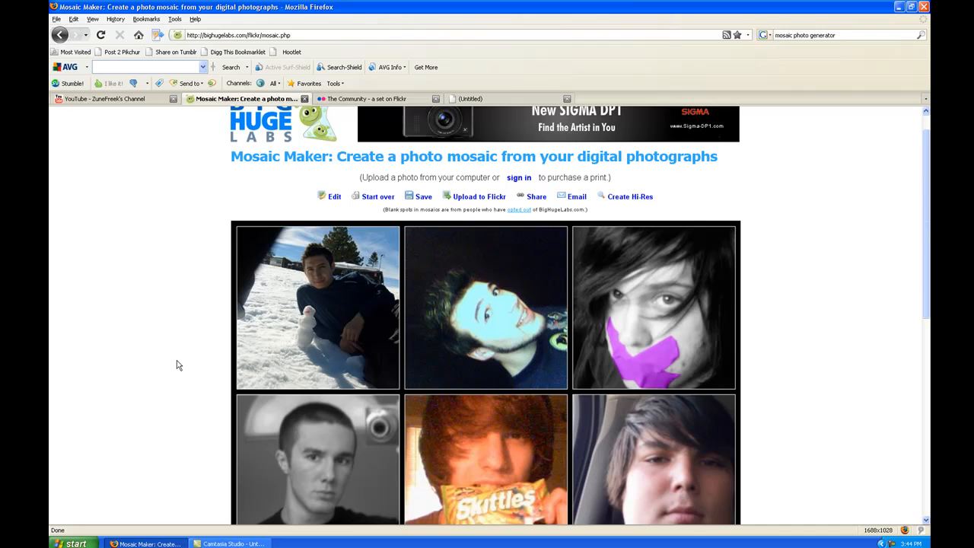
pyautogui.scroll(-5, 201, 351)
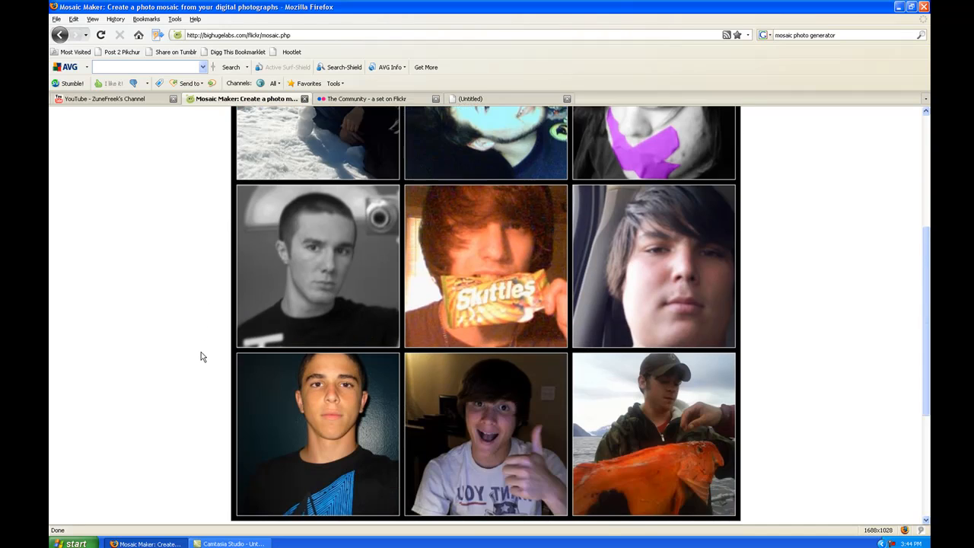
pyautogui.scroll(-1, 201, 357)
pyautogui.scroll(-1, 201, 357)
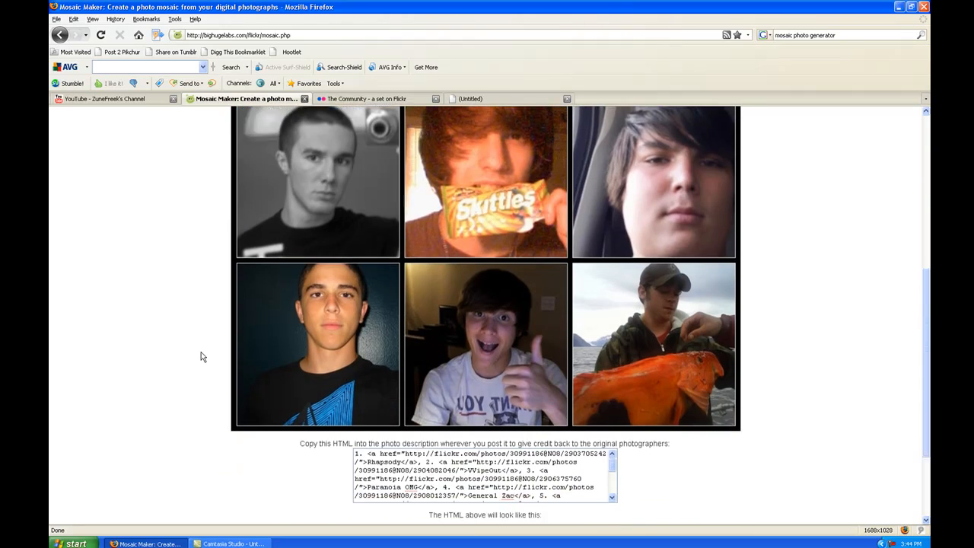
pyautogui.scroll(7, 201, 357)
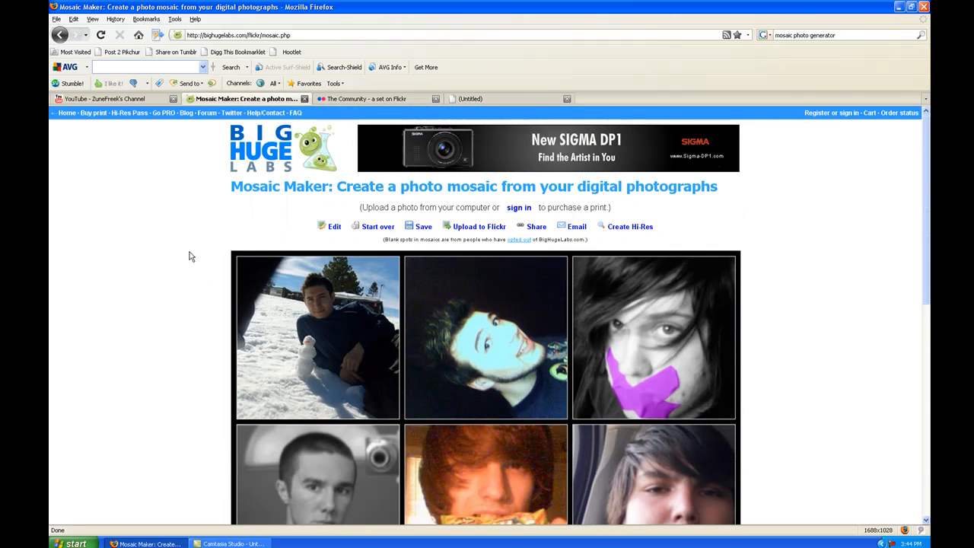
pyautogui.scroll(-5, 220, 224)
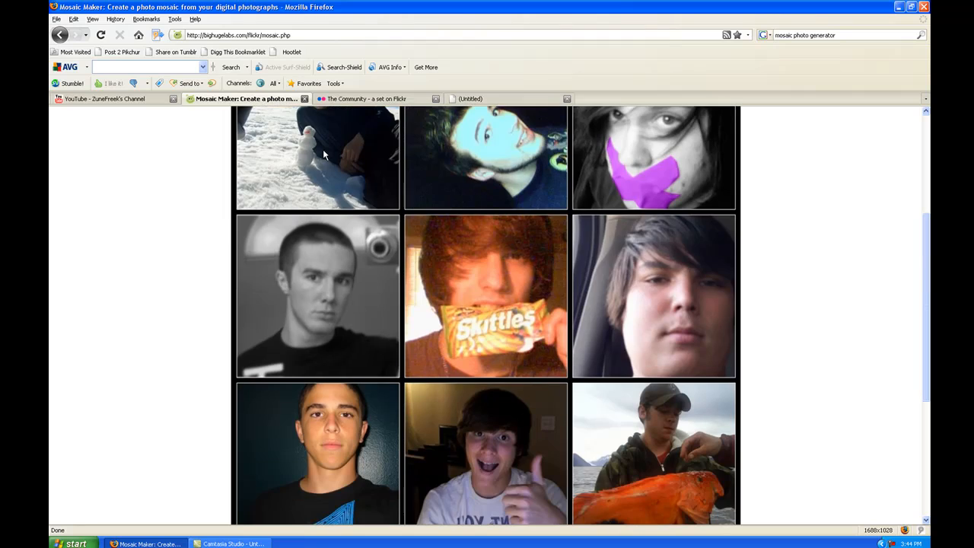
pyautogui.scroll(5, 323, 149)
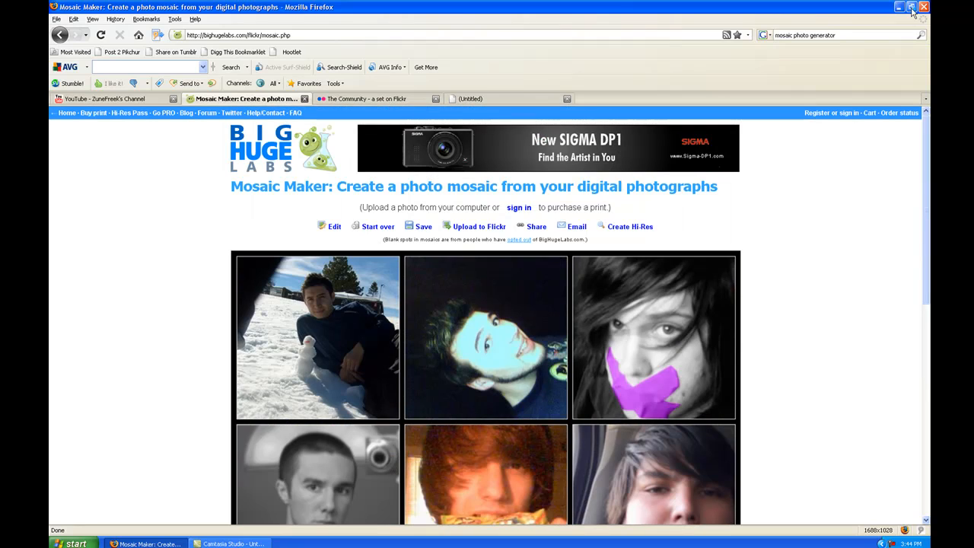
# Save the mosaic to the Desktop as a JPEG image under its suggested file name and close the downloads window
pyautogui.rightClick(483, 346)
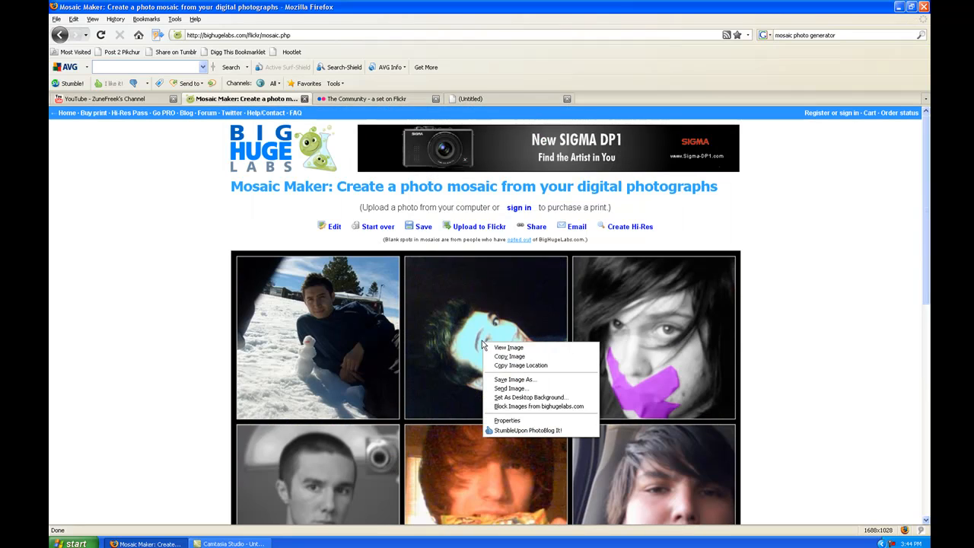
pyautogui.click(525, 380)
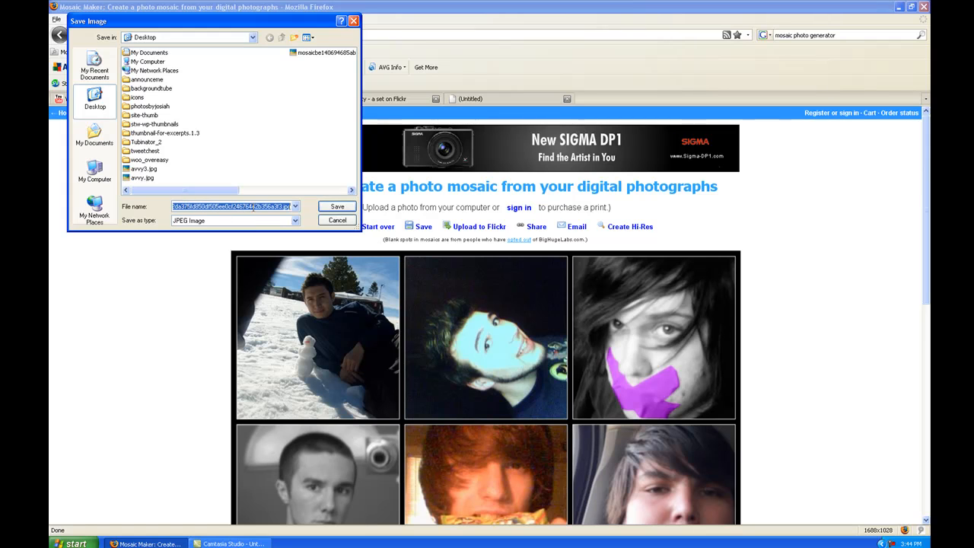
pyautogui.click(335, 212)
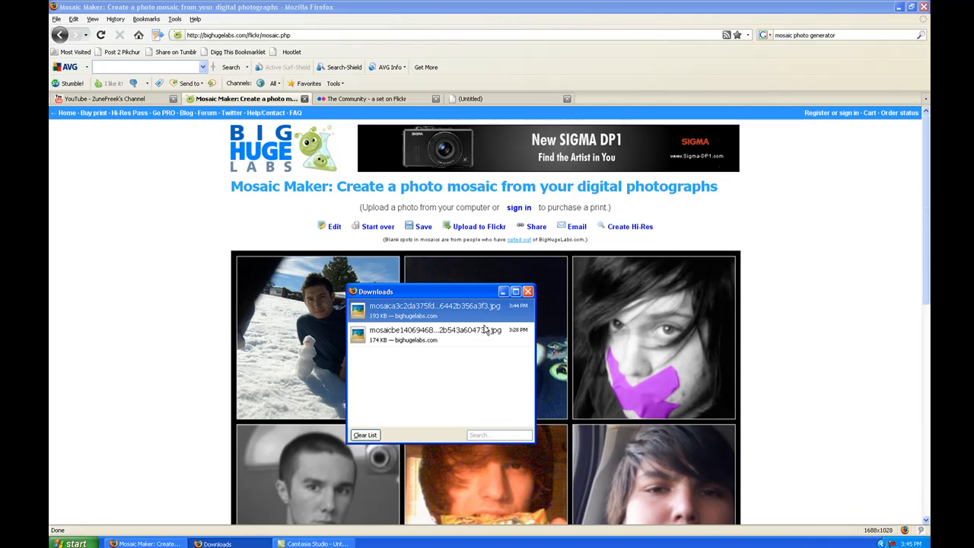
pyautogui.click(528, 292)
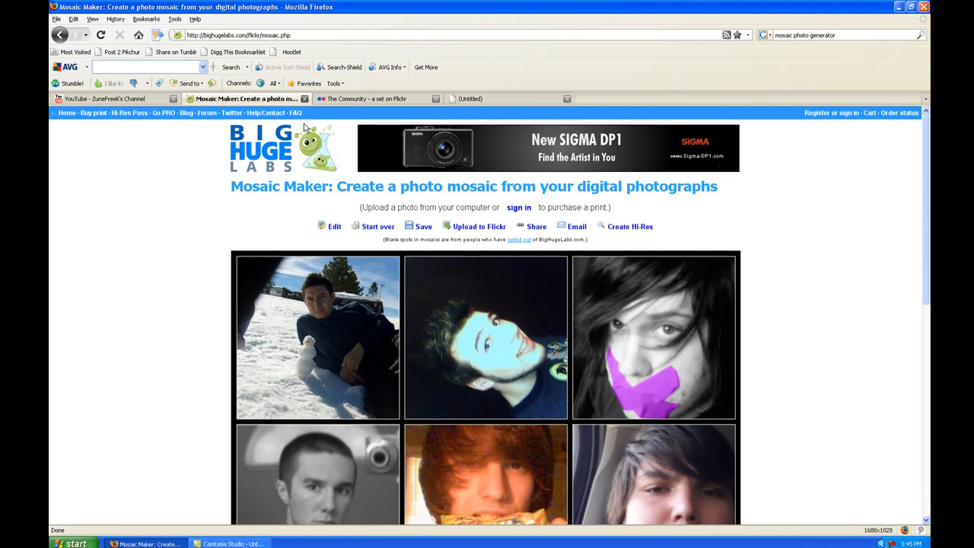
# Switch to the YouTube channel page and examine how its photo mosaic background repeats behind the content
pyautogui.click(109, 99)
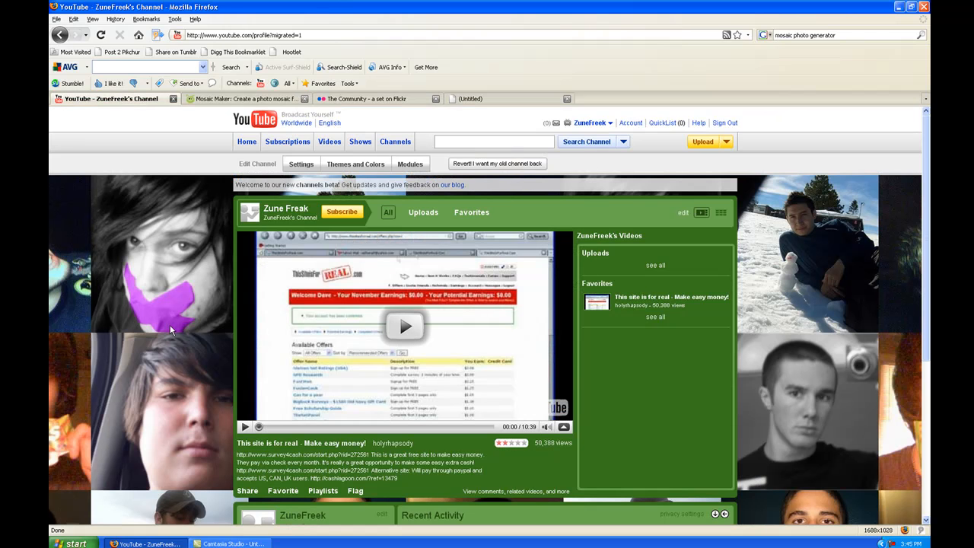
pyautogui.scroll(-4, 170, 325)
pyautogui.scroll(3, 169, 329)
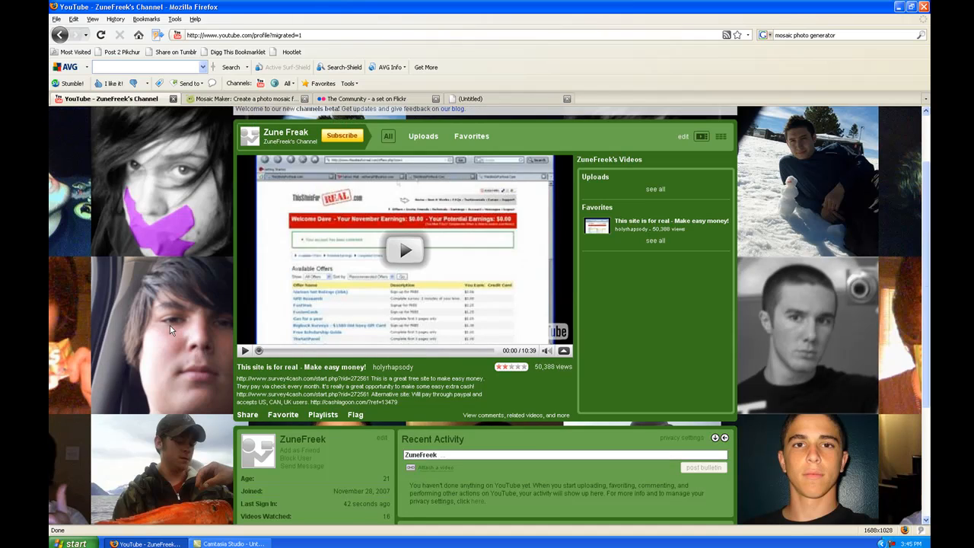
pyautogui.scroll(-5, 170, 338)
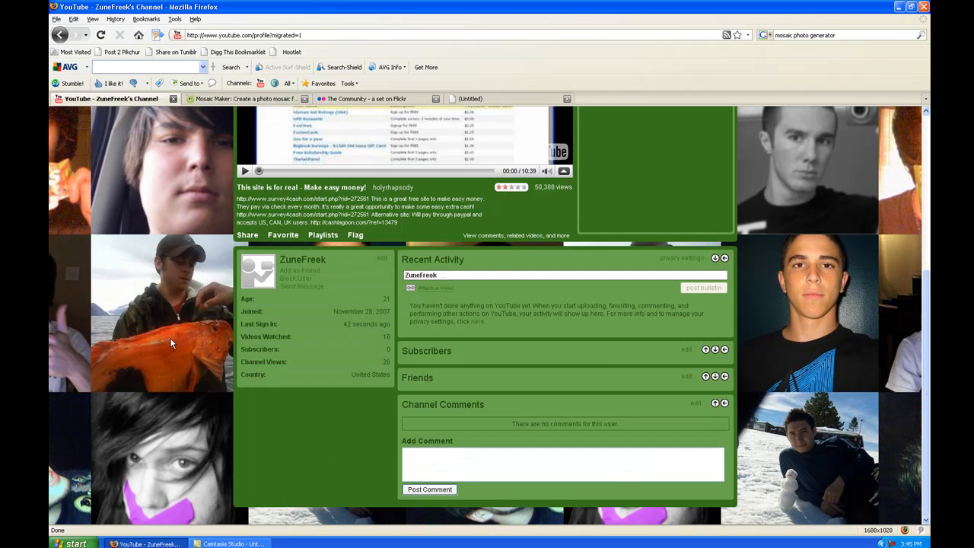
pyautogui.scroll(5, 170, 344)
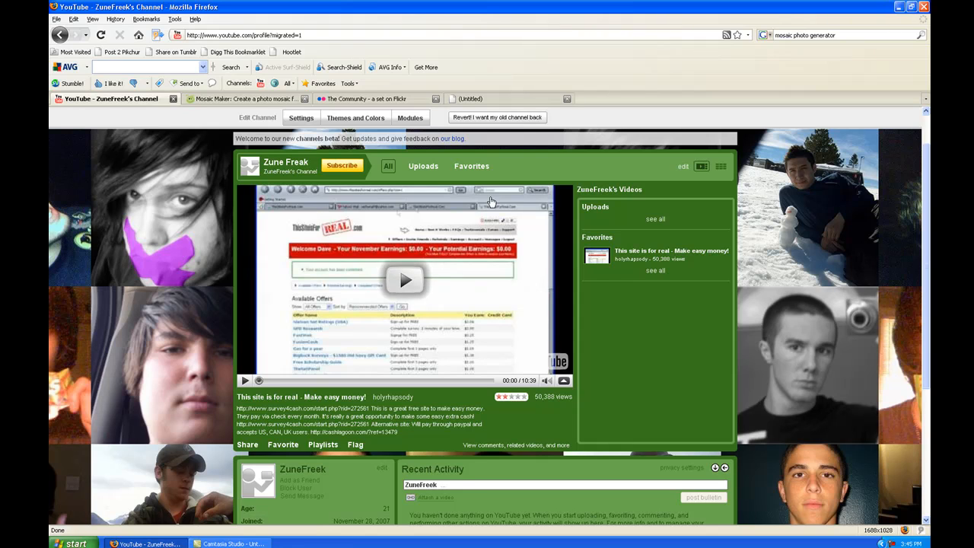
pyautogui.scroll(-4, 324, 412)
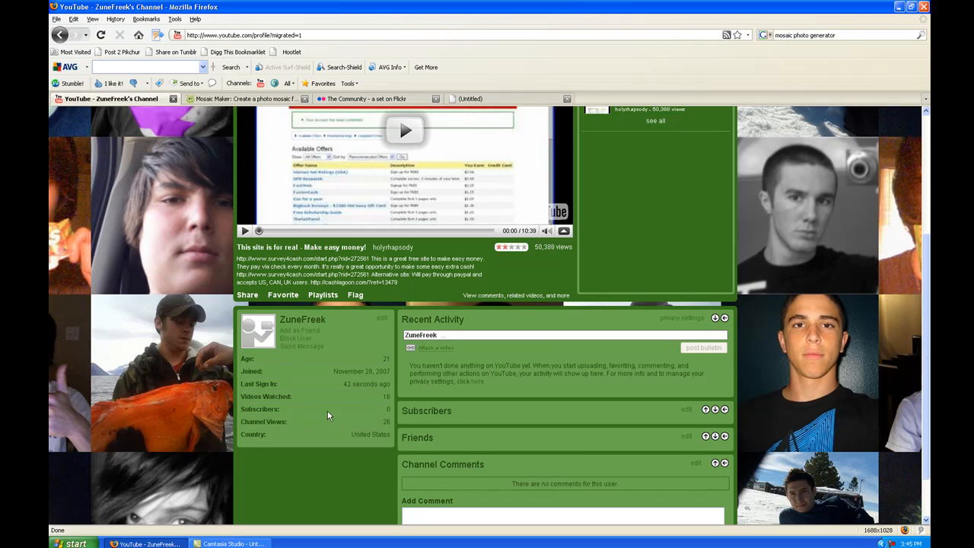
pyautogui.scroll(5, 328, 415)
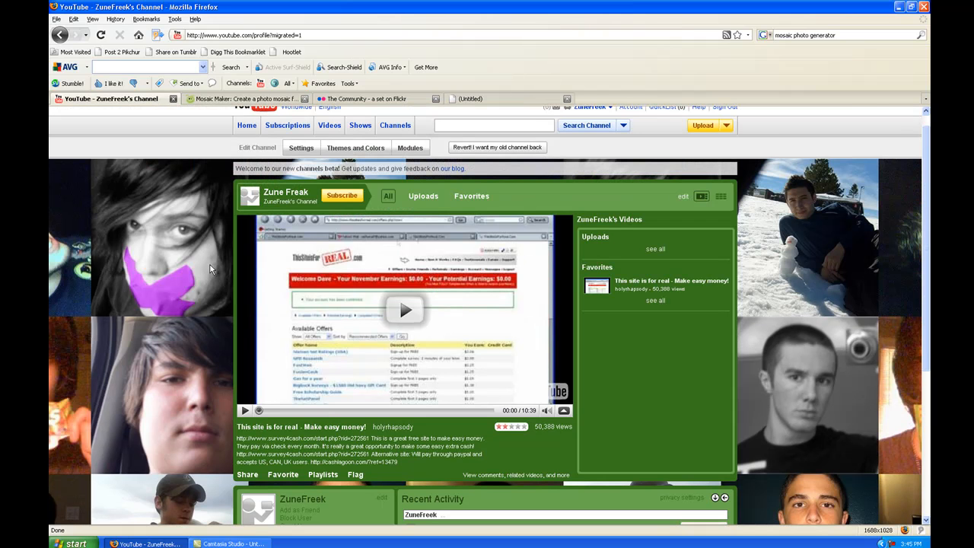
pyautogui.scroll(1, 210, 268)
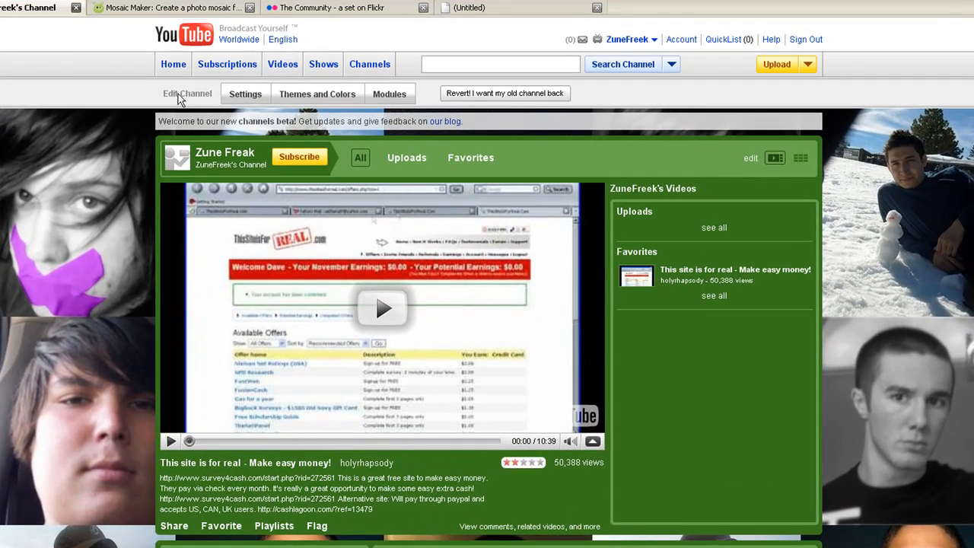
# Edit the channel's "mine" theme and choose mosaica3c2da375fd850df505ee0cf24676442b356a3f3.jpg from the Desktop as its background image
pyautogui.click(302, 97)
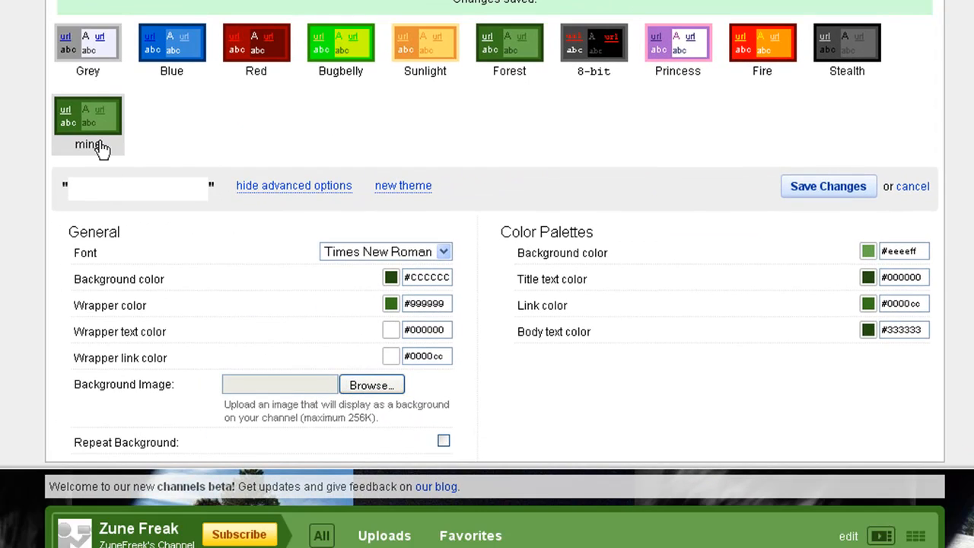
pyautogui.click(99, 147)
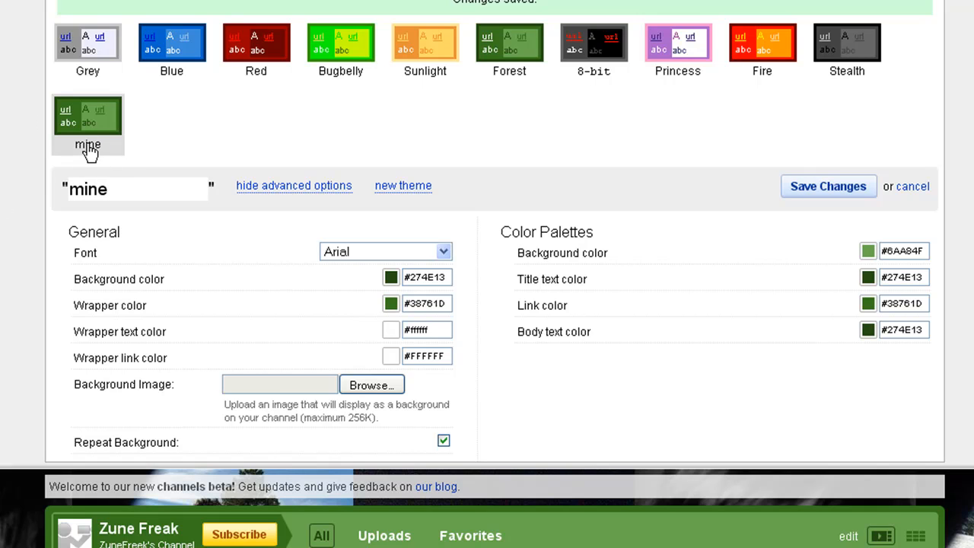
pyautogui.scroll(-1, 487, 274)
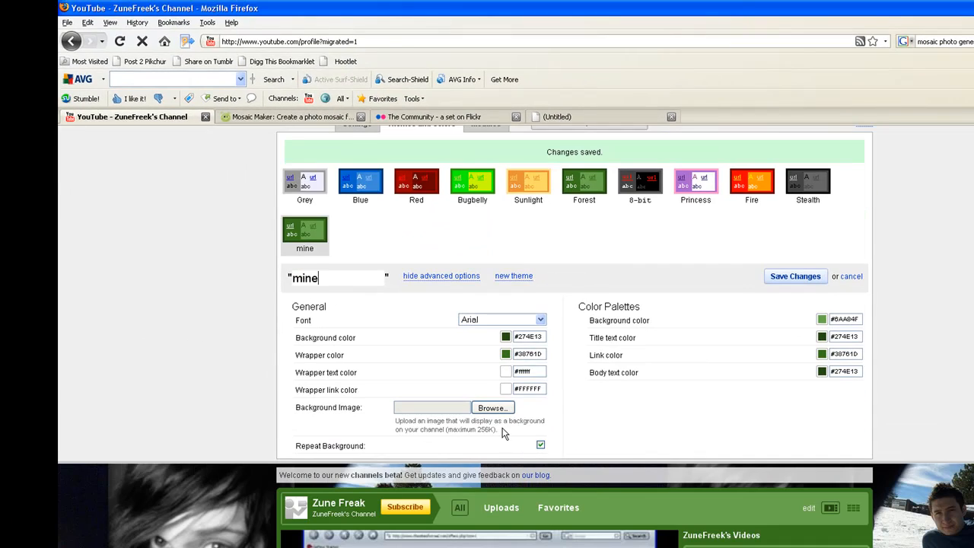
pyautogui.click(371, 331)
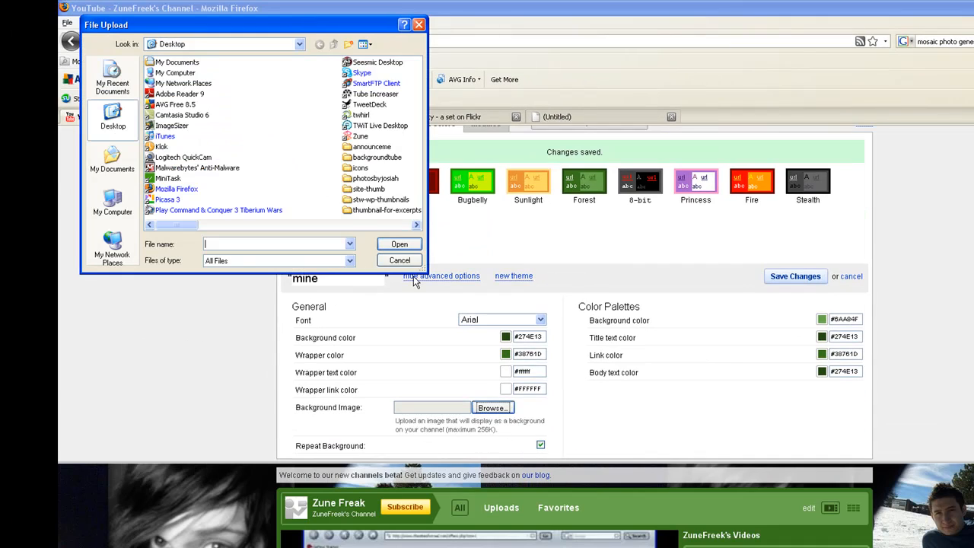
pyautogui.moveTo(173, 225); pyautogui.dragTo(299, 226)
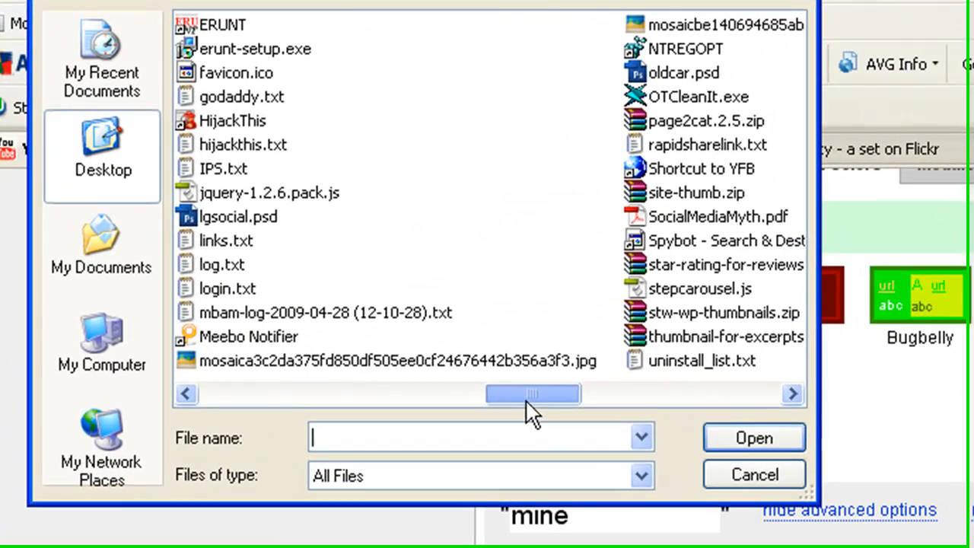
pyautogui.click(398, 263)
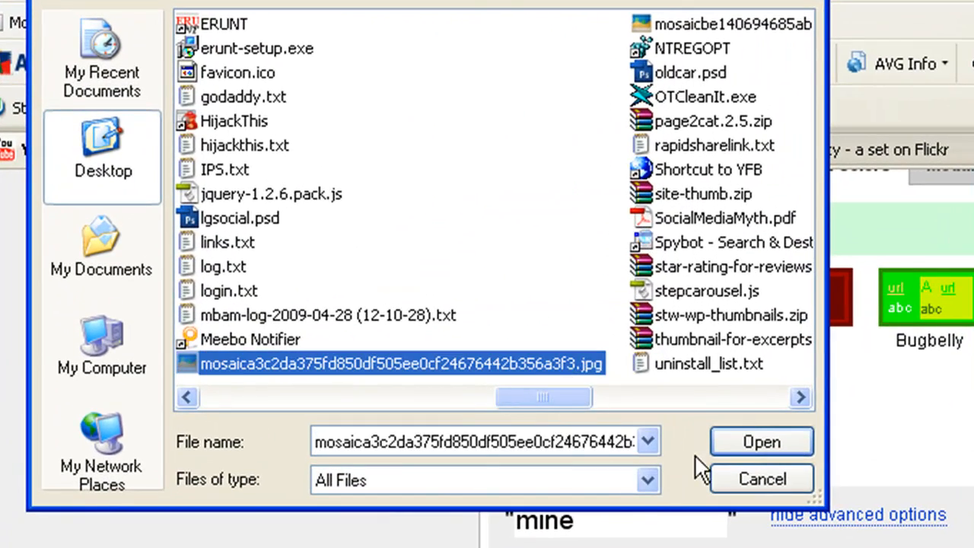
pyautogui.click(757, 443)
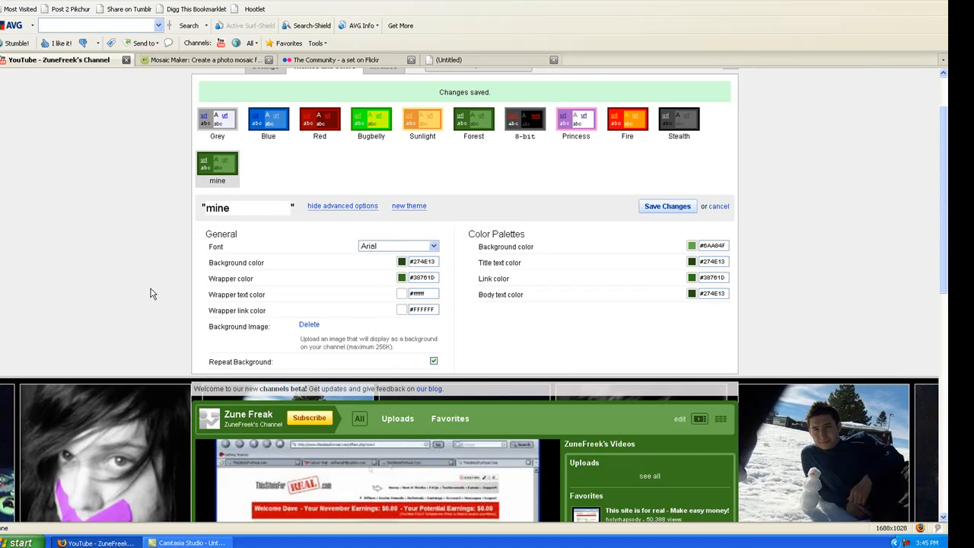
# Check the spaced mosaic background behind the channel and save the theme changes
pyautogui.scroll(-3, 146, 439)
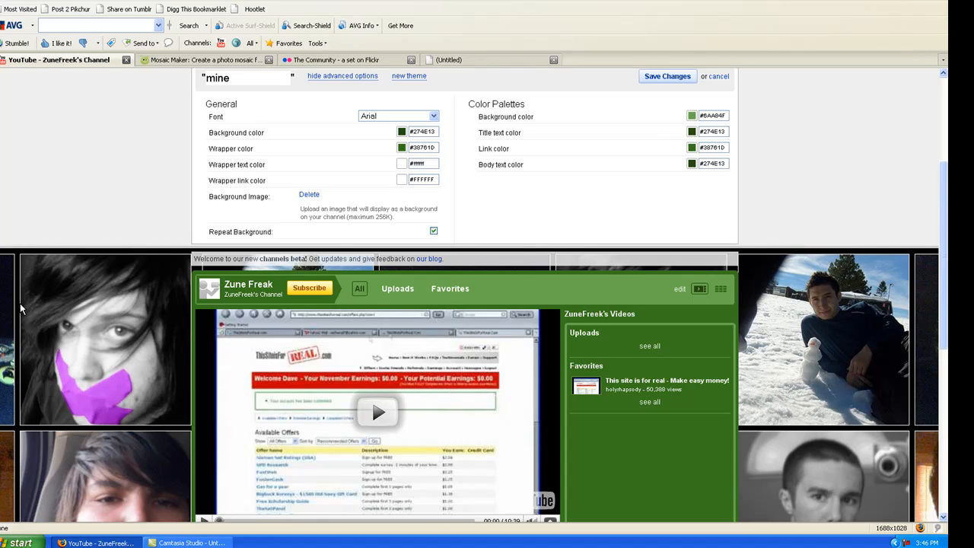
pyautogui.scroll(2, 224, 308)
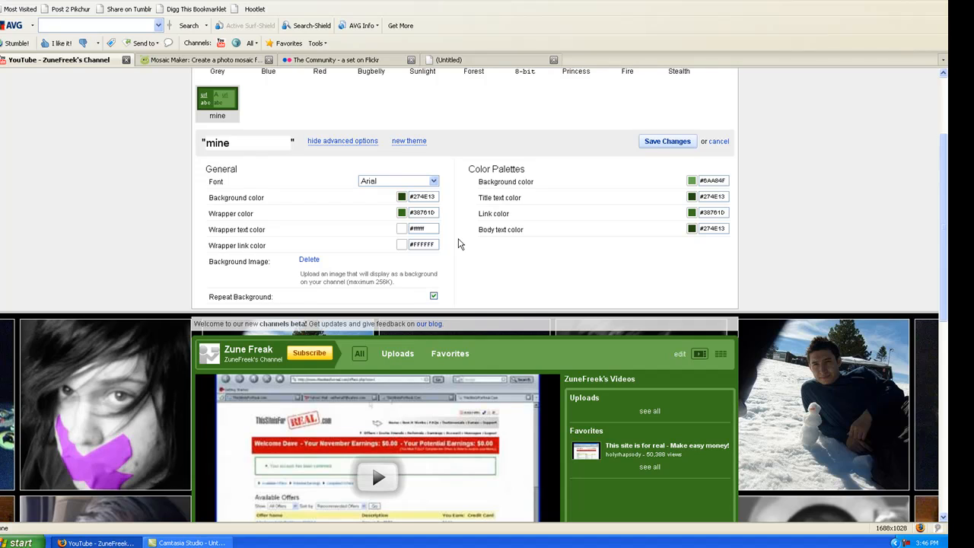
pyautogui.click(668, 141)
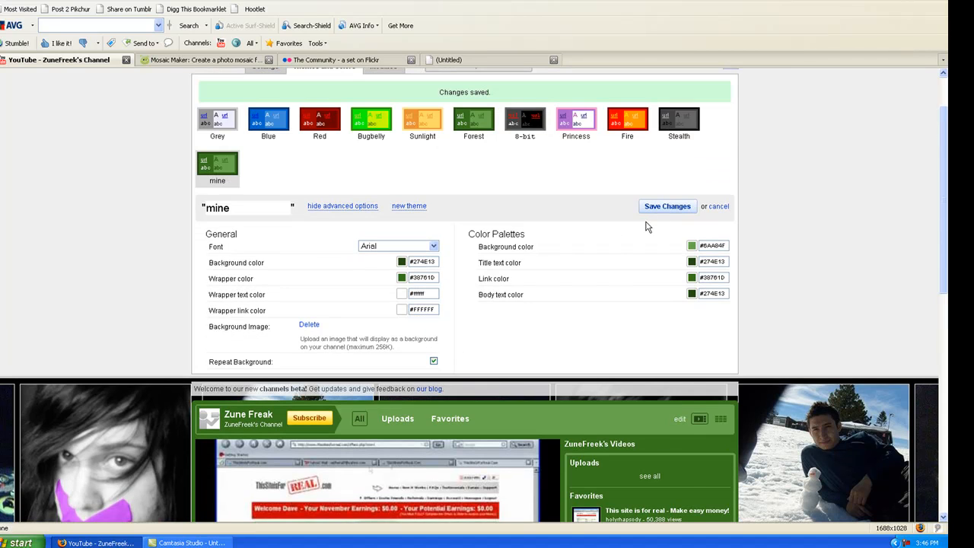
pyautogui.scroll(2, 601, 242)
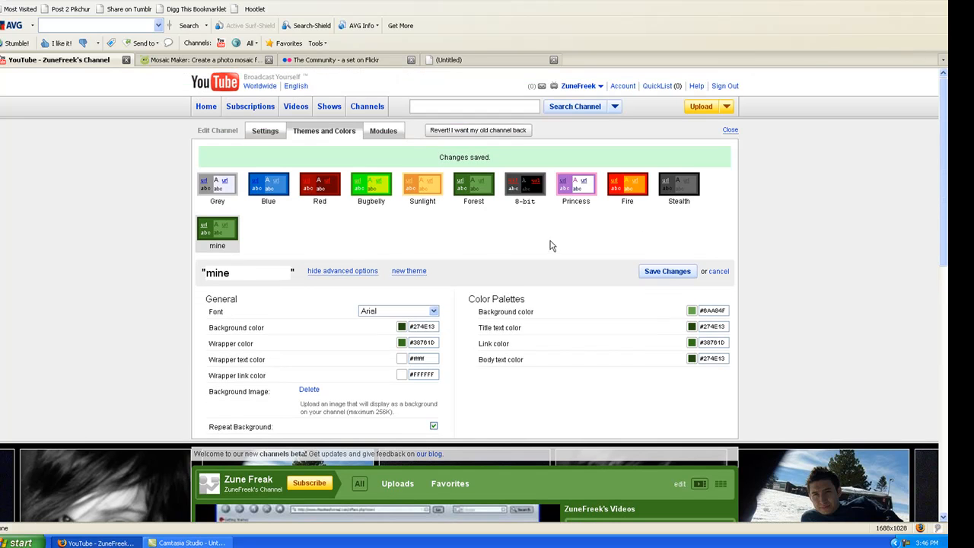
# Reopen the channel's theme and colour settings, save the "mine" theme again and inspect the background down the page
pyautogui.click(315, 131)
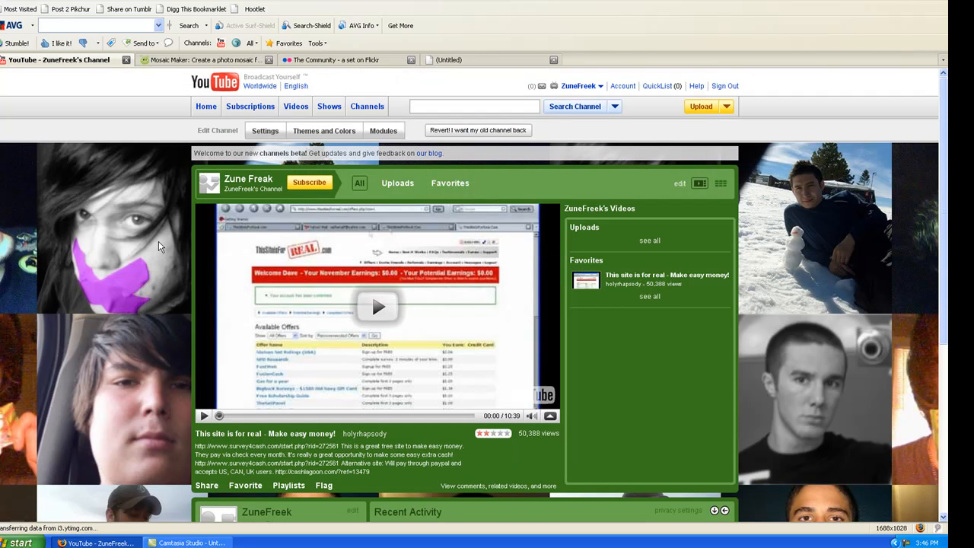
pyautogui.click(349, 132)
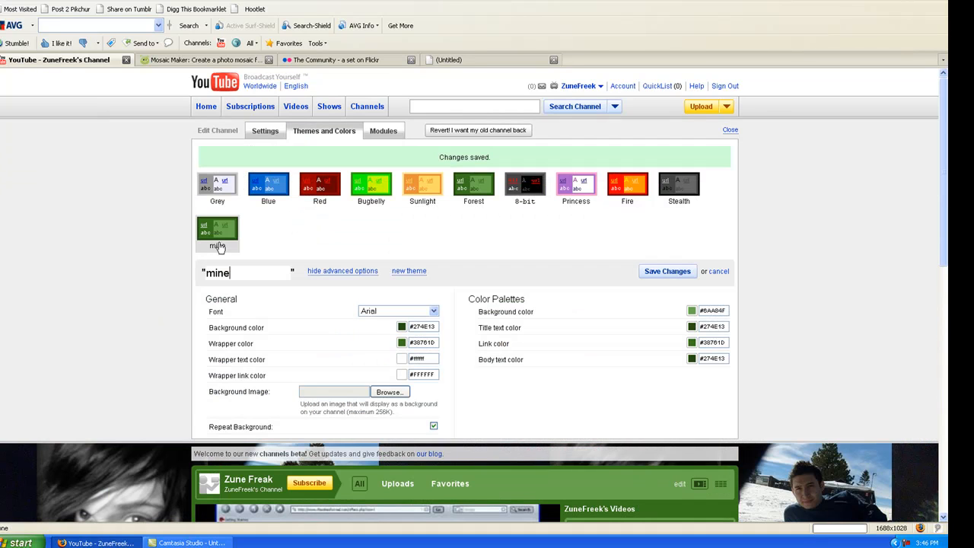
pyautogui.click(664, 274)
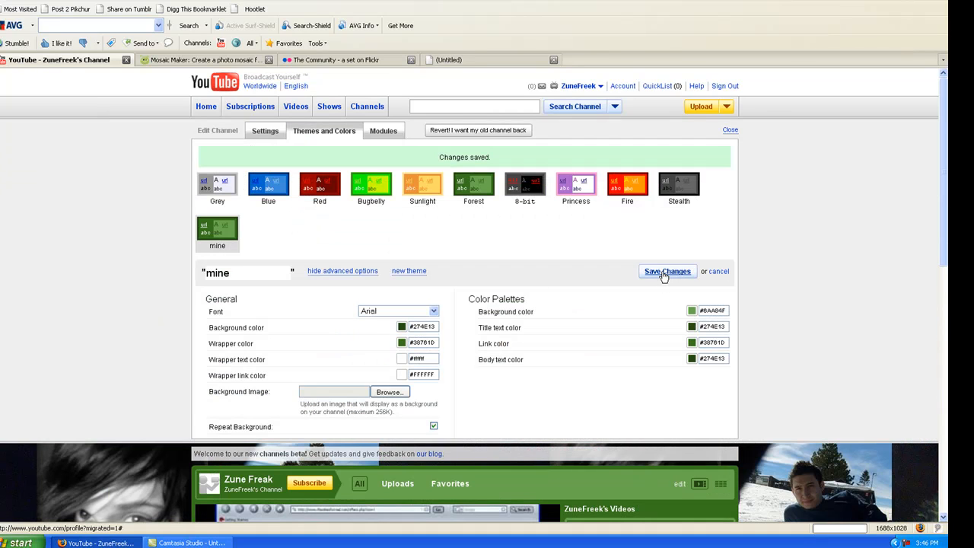
pyautogui.scroll(-5, 614, 325)
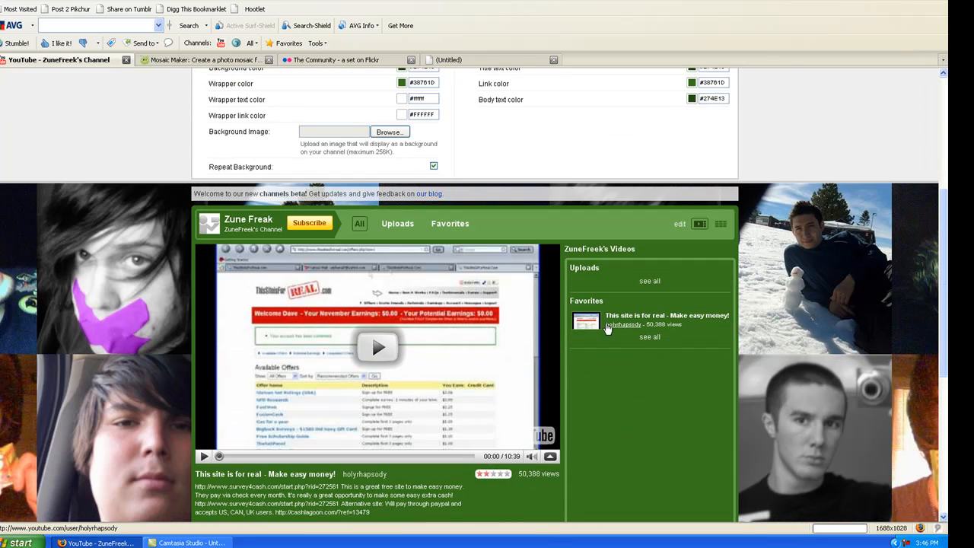
pyautogui.scroll(-4, 608, 327)
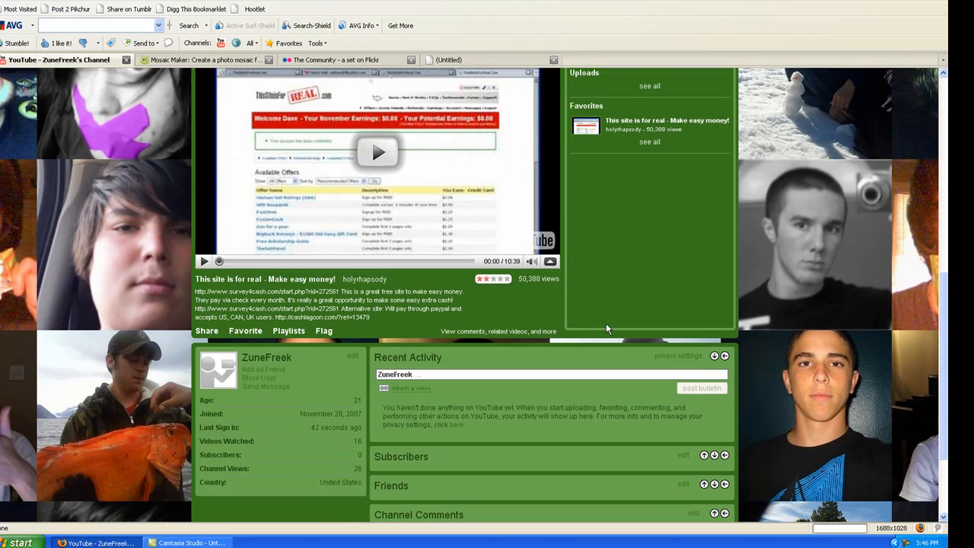
pyautogui.scroll(9, 606, 322)
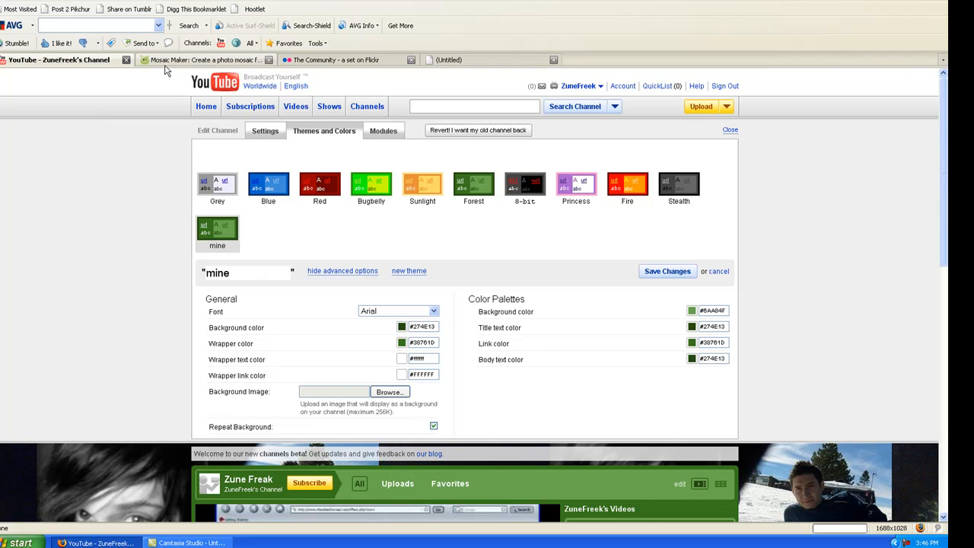
pyautogui.click(169, 60)
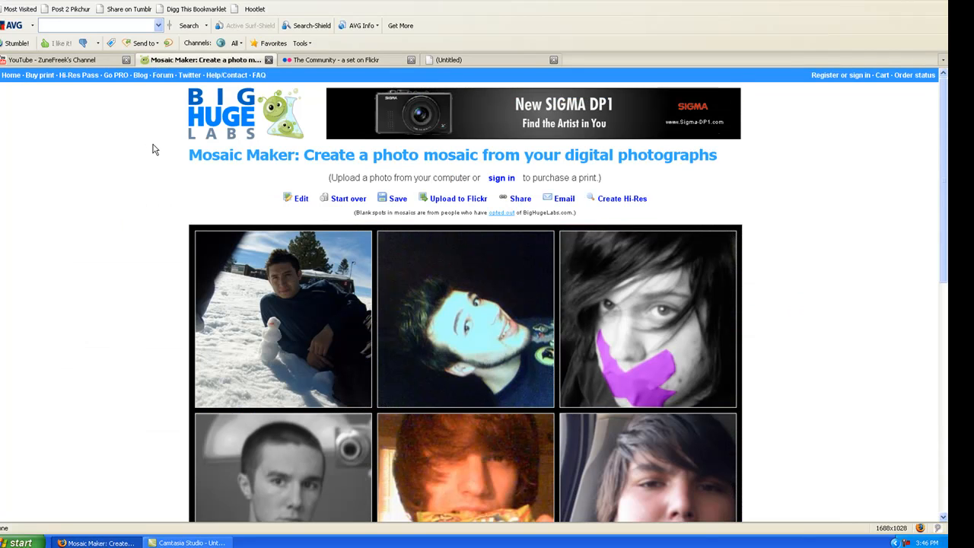
pyautogui.rightClick(914, 543)
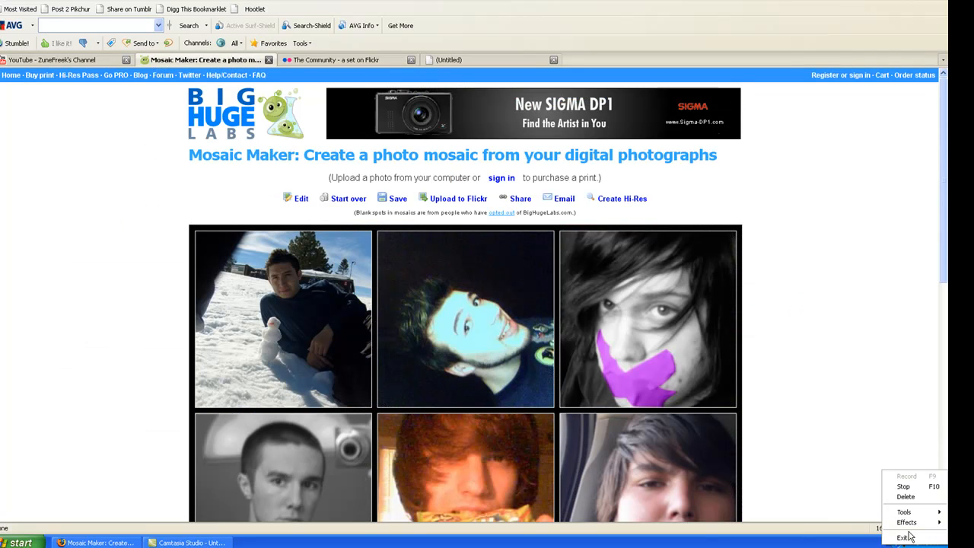